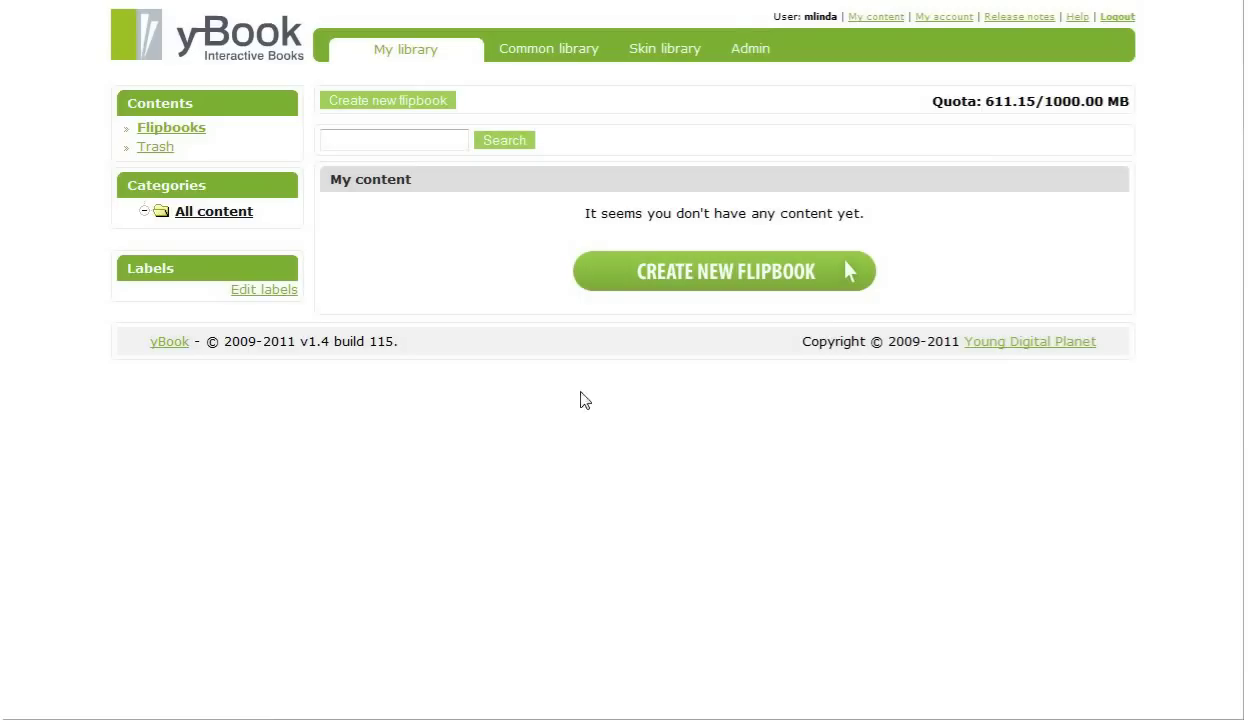
# - Create a new flipbook titled Biology by Young Digital Planet from biology_textbook.pdf and upload it
pyautogui.click(418, 102)
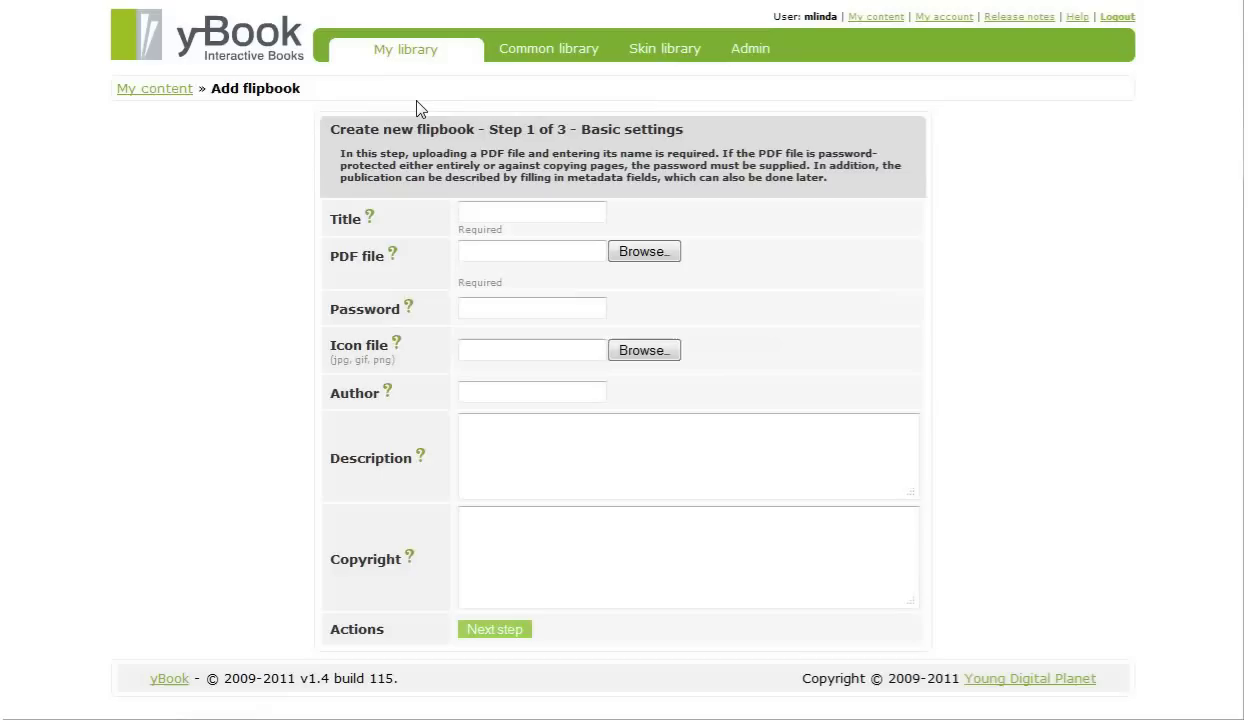
pyautogui.click(513, 210)
pyautogui.click(646, 255)
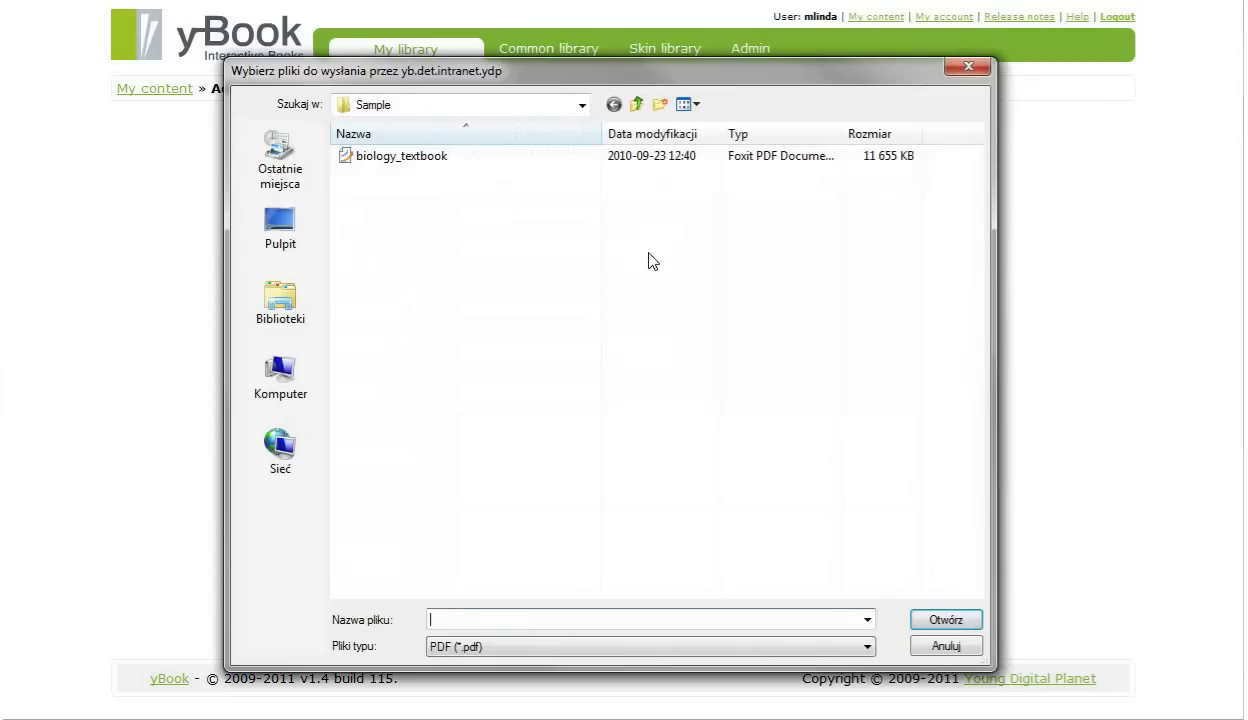
pyautogui.doubleClick(472, 160)
pyautogui.click(502, 433)
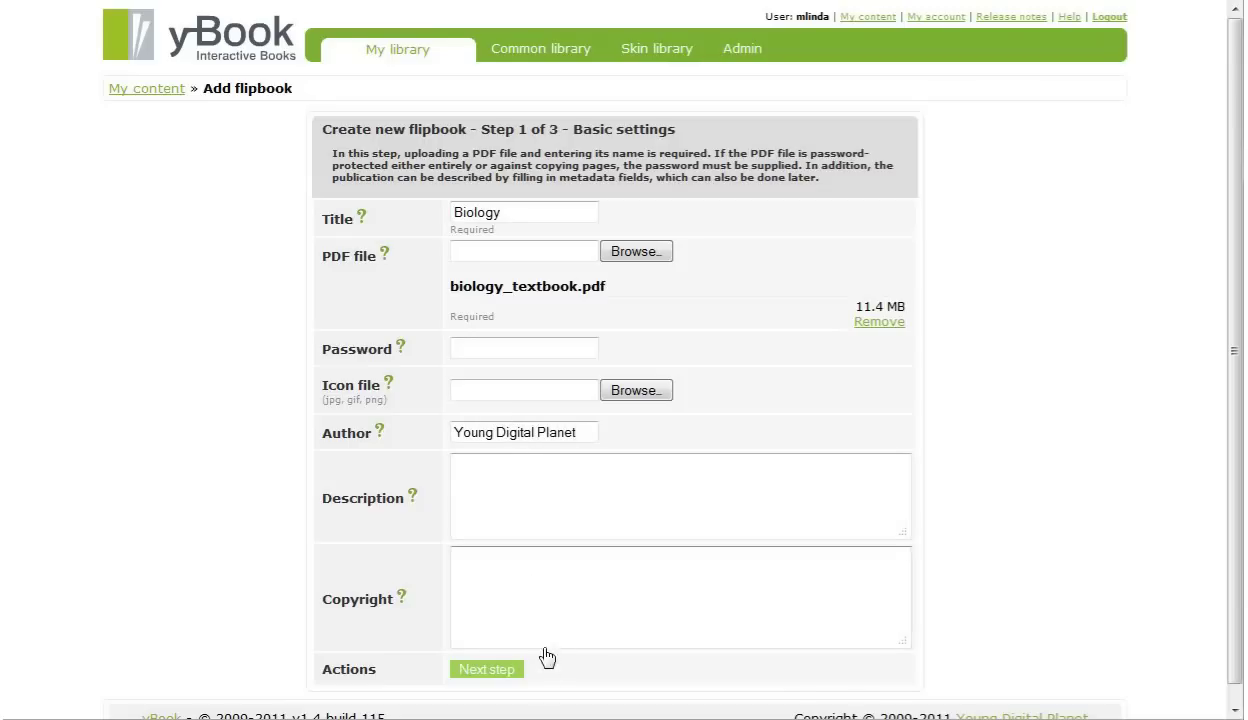
pyautogui.click(503, 670)
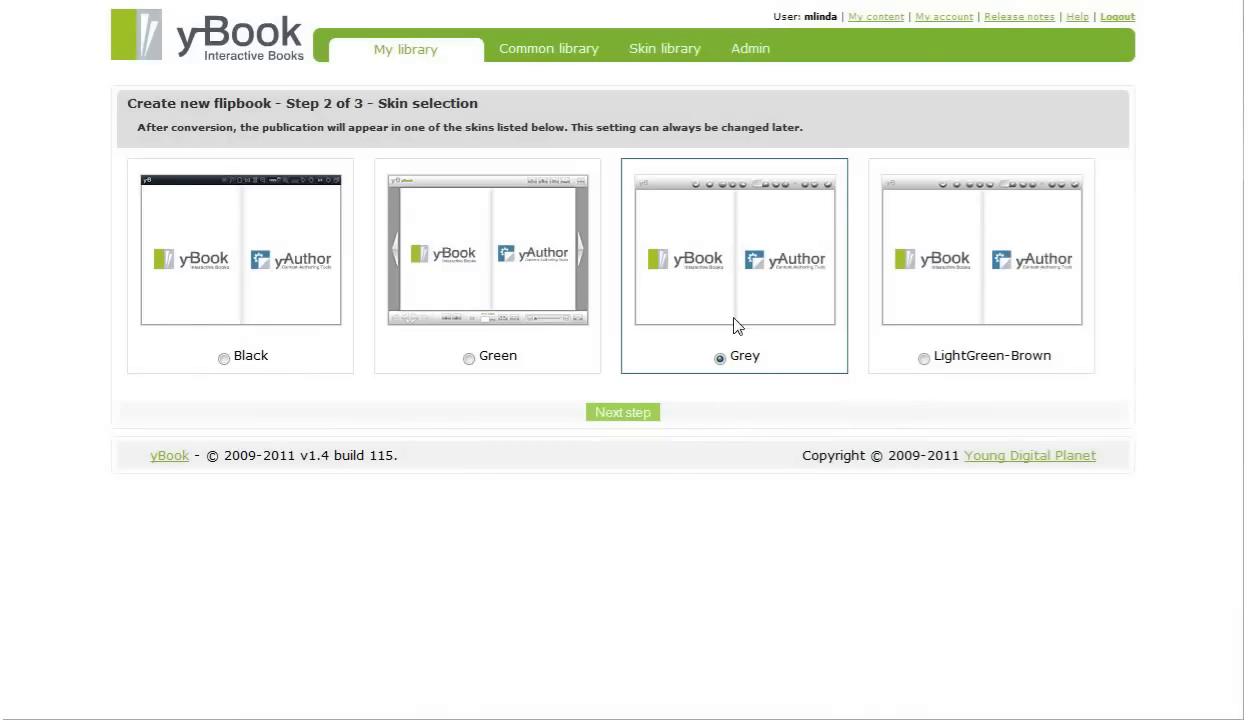
# - Keep the default Grey skin and proceed to the advanced settings
pyautogui.click(636, 418)
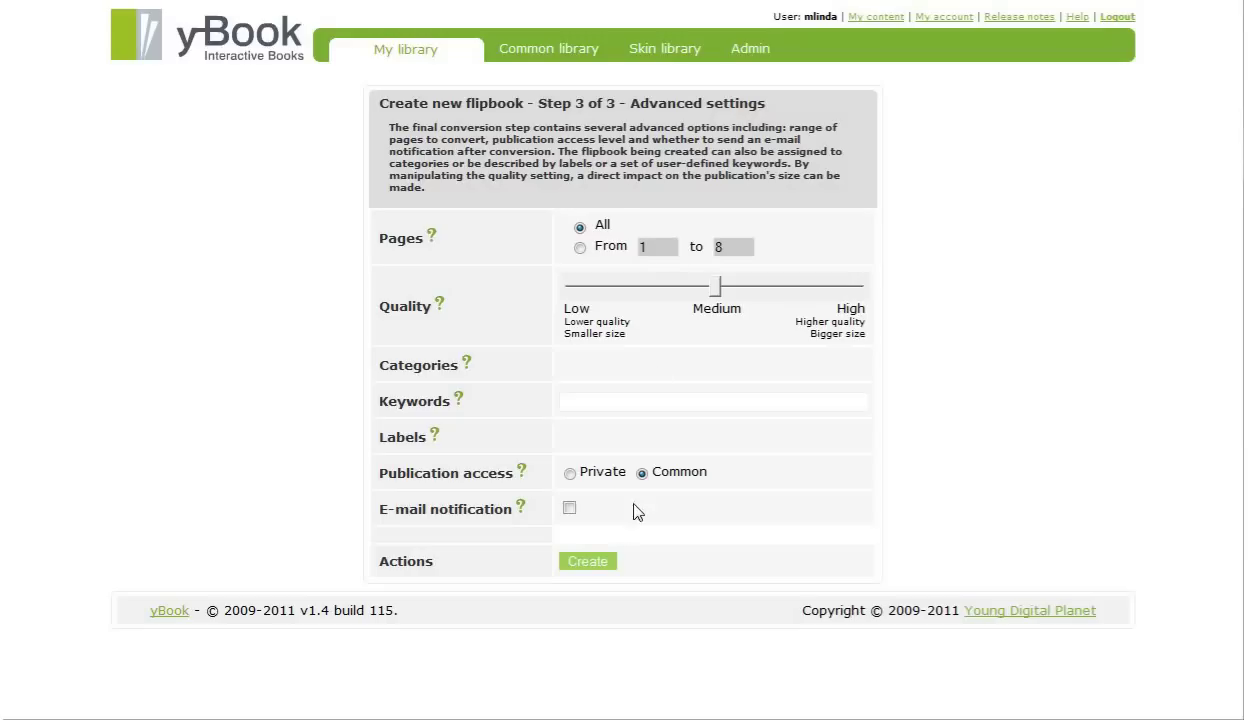
# - Create the flipbook with all pages at Medium quality and Common access
pyautogui.click(598, 565)
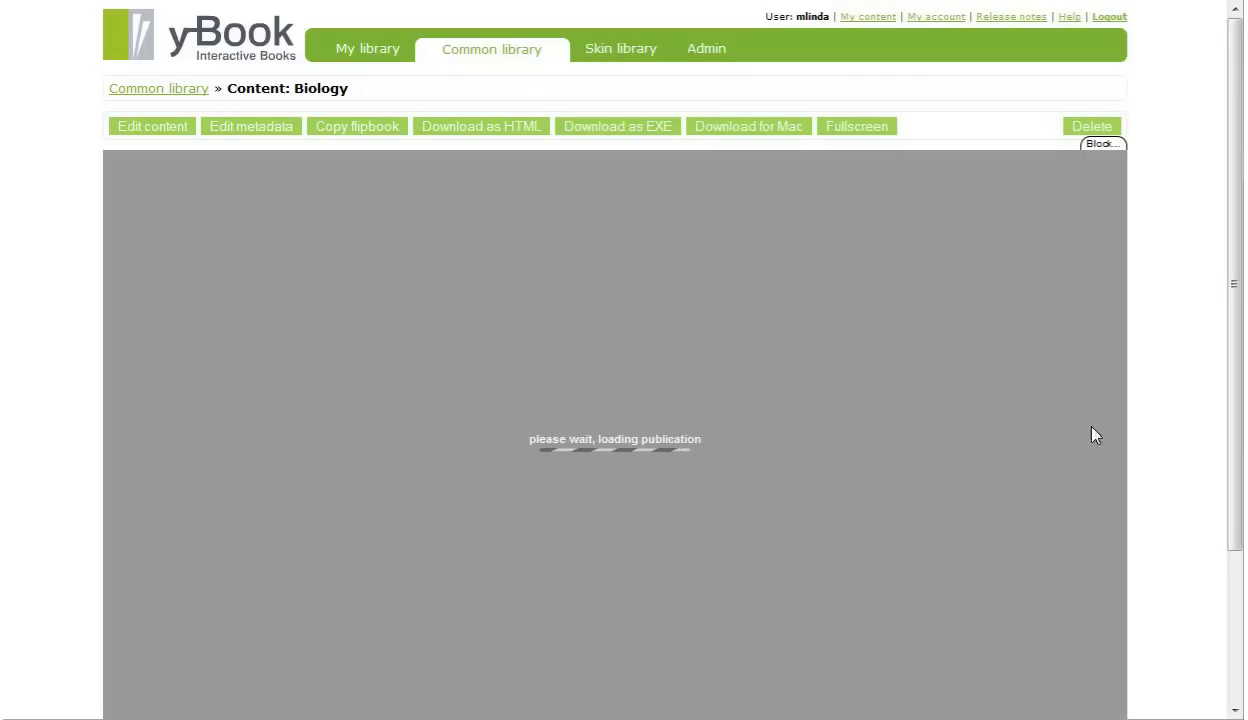
# - Page through the converted flipbook from the cover to pages 136–137
pyautogui.scroll(-1, 1237, 430)
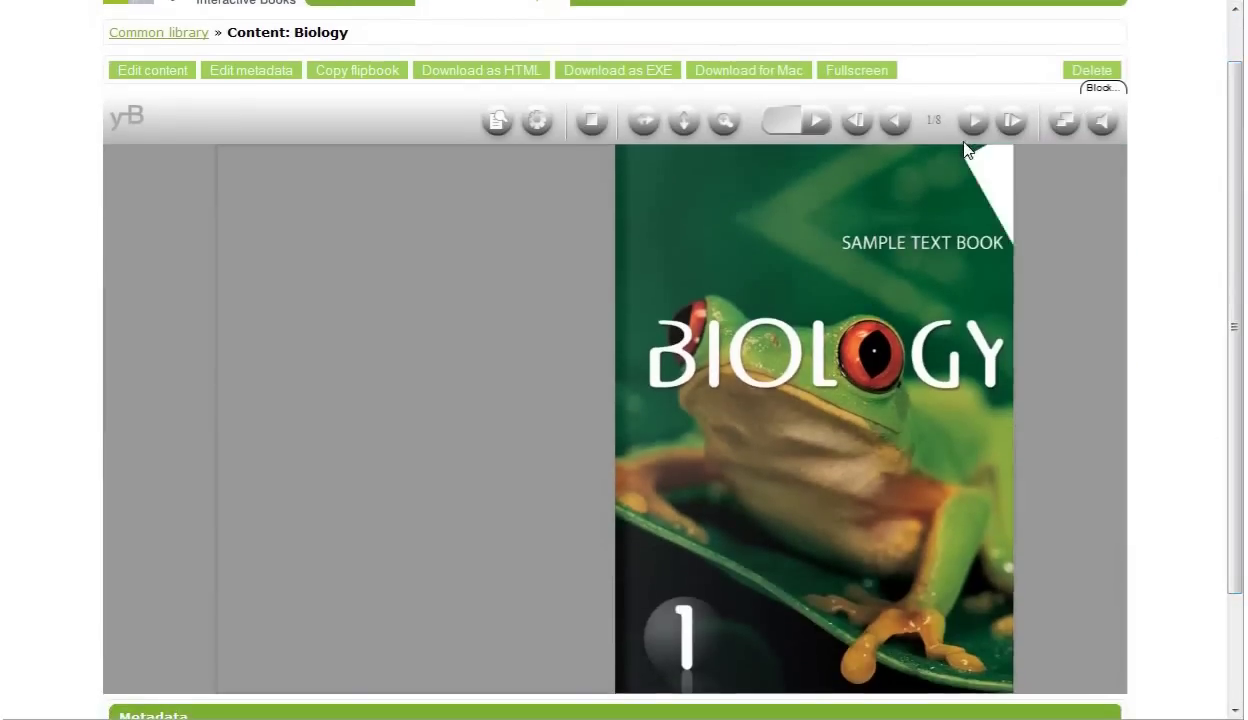
pyautogui.click(971, 164)
pyautogui.click(696, 285)
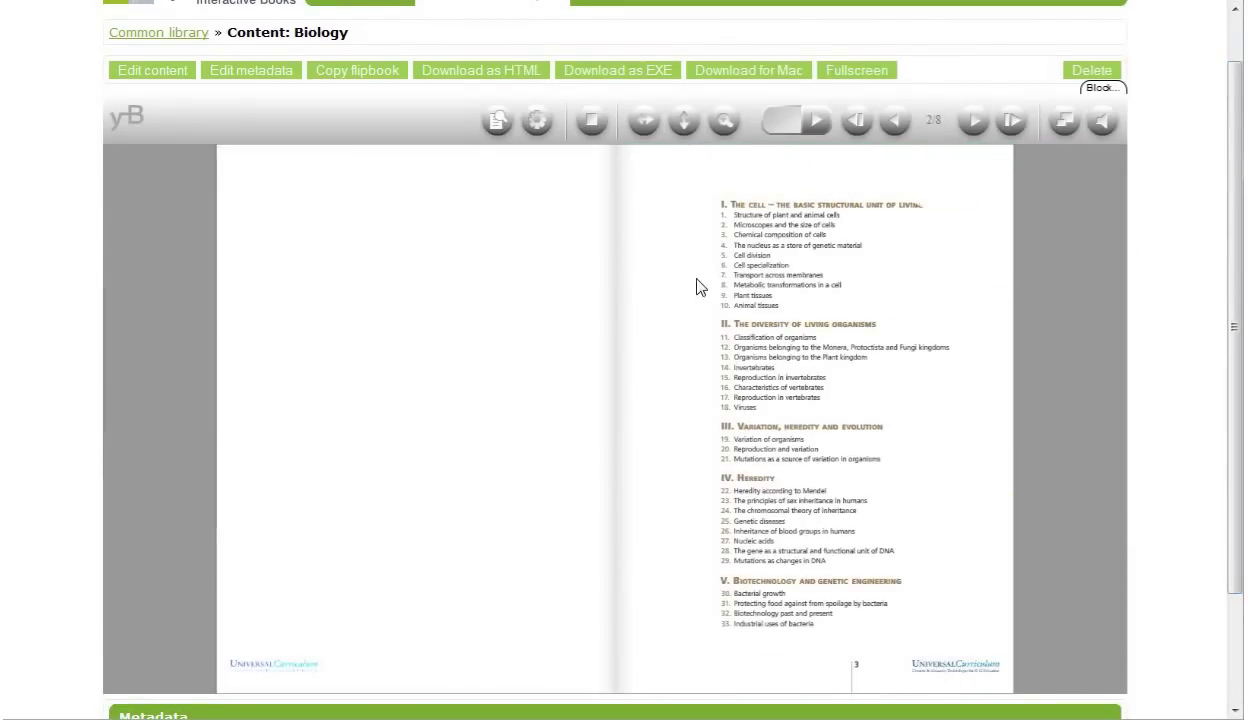
# - Search the book for biogas, jump to the page_6 result, then clear the search and enter content editing
pyautogui.click(499, 125)
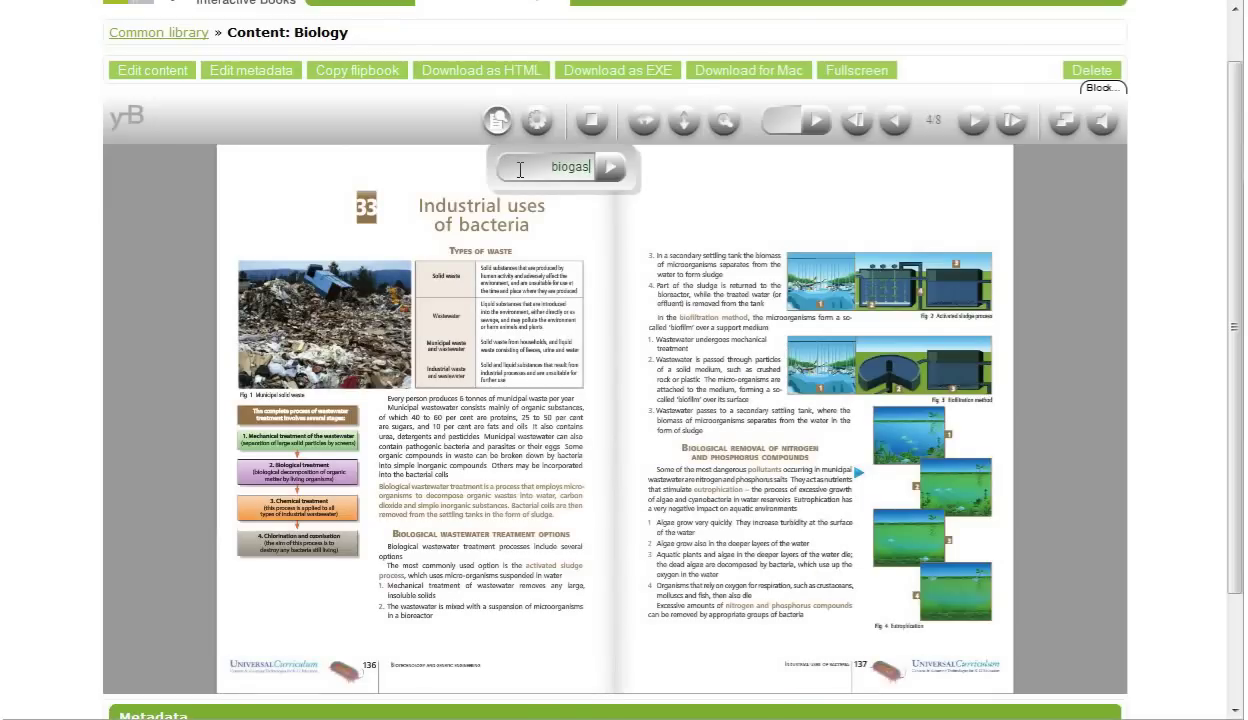
pyautogui.press('Return')
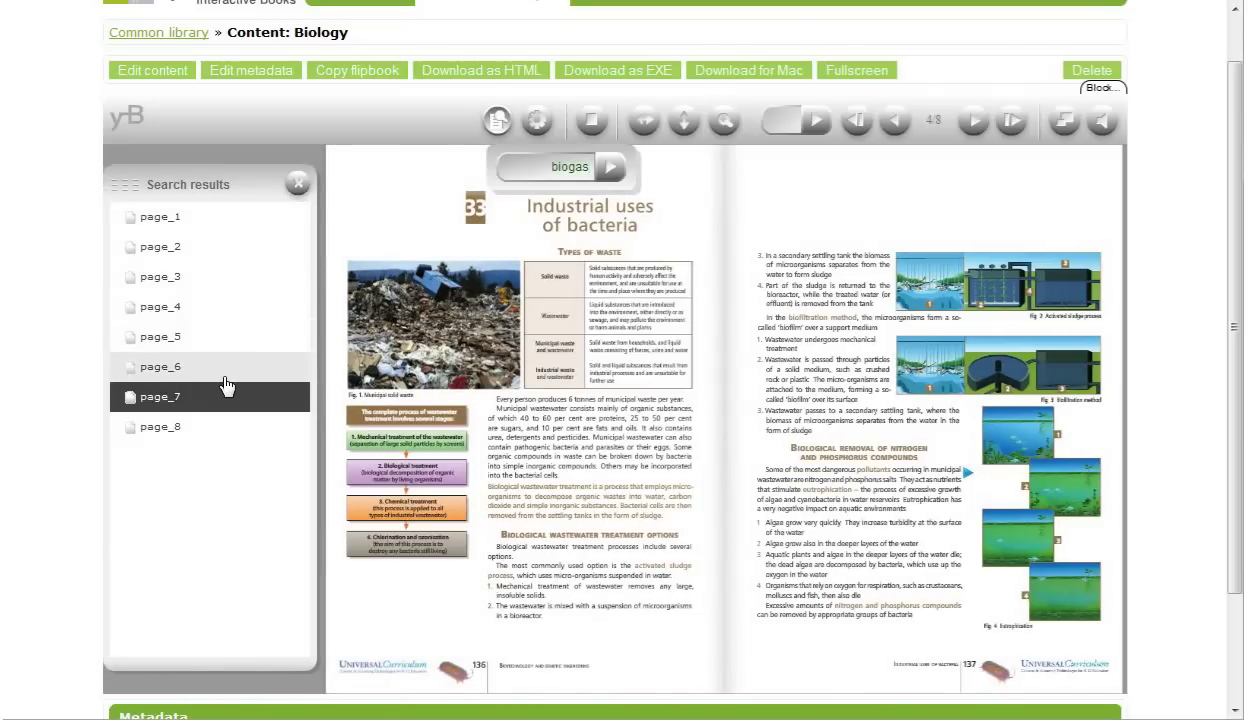
pyautogui.click(224, 372)
pyautogui.click(299, 184)
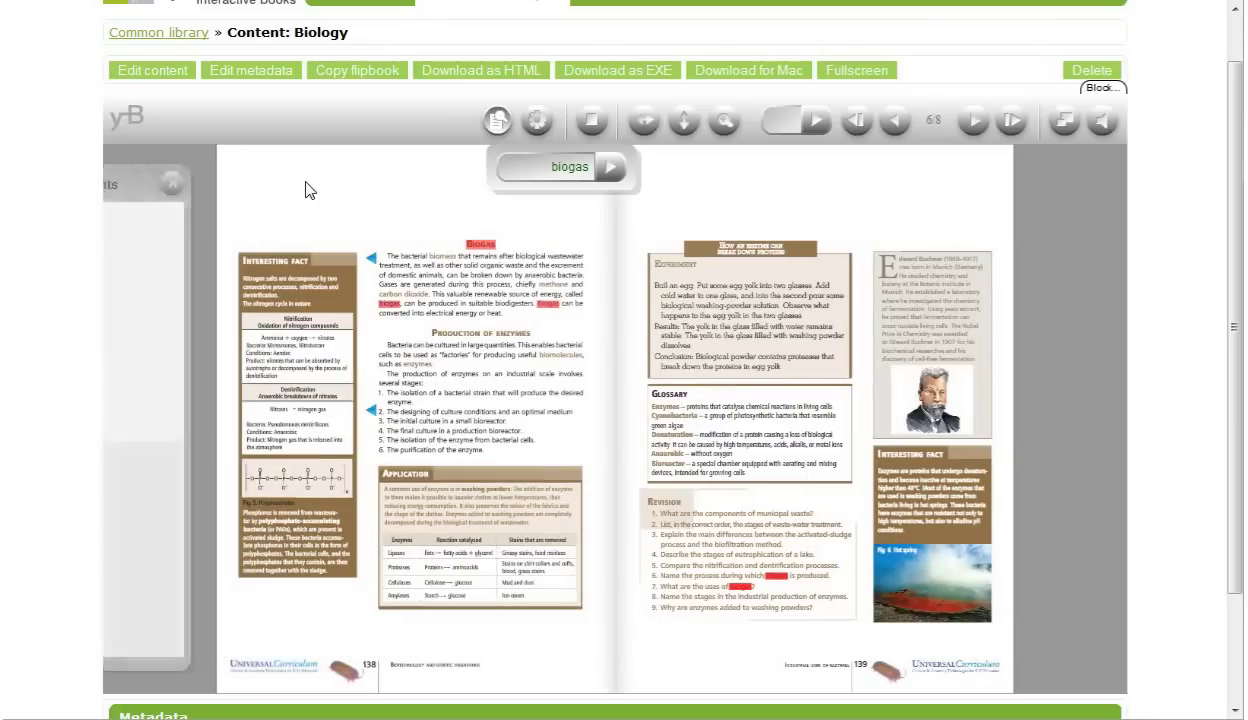
pyautogui.click(503, 123)
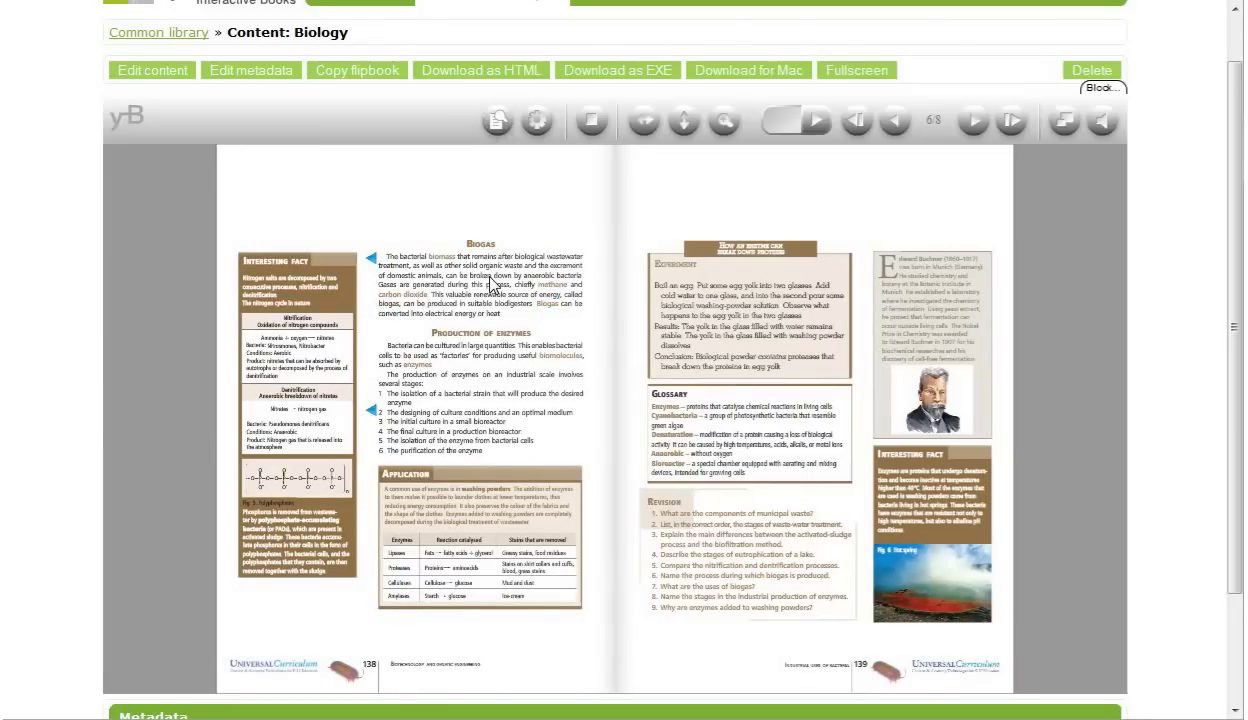
pyautogui.click(161, 76)
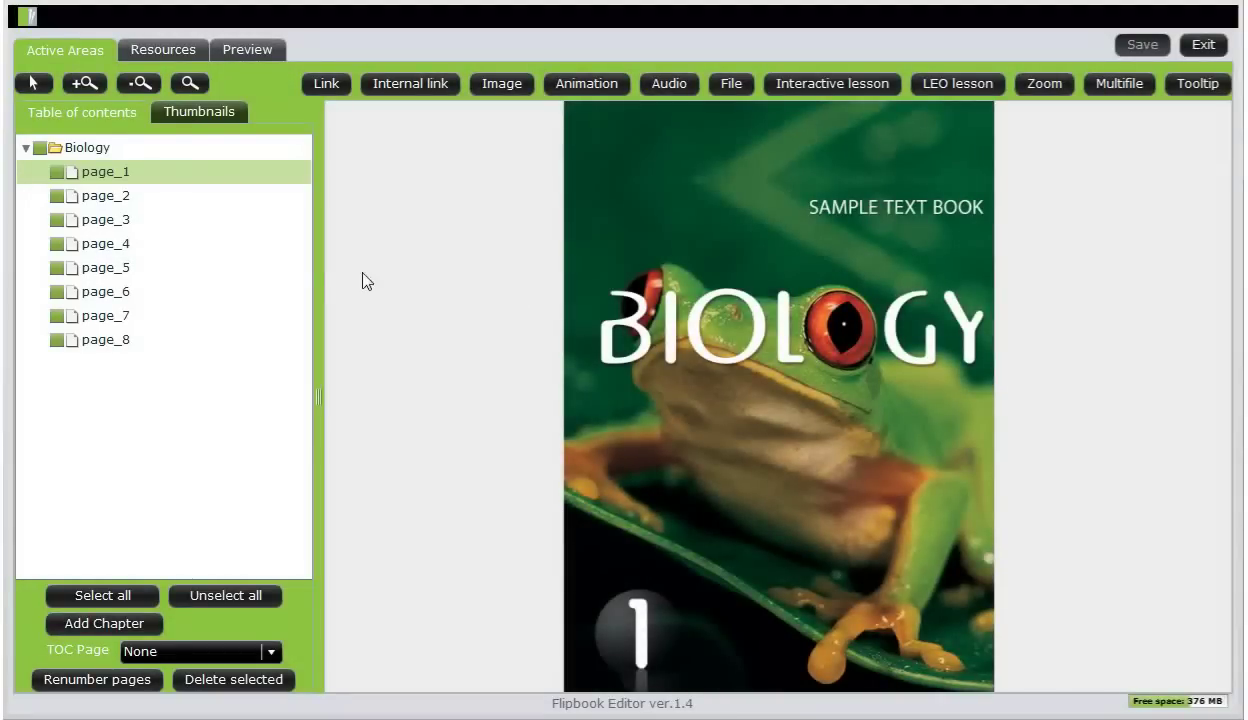
# - On page_4, draw an image area over the landfill photo and upload DumpingGround.JPG as its image
pyautogui.click(194, 251)
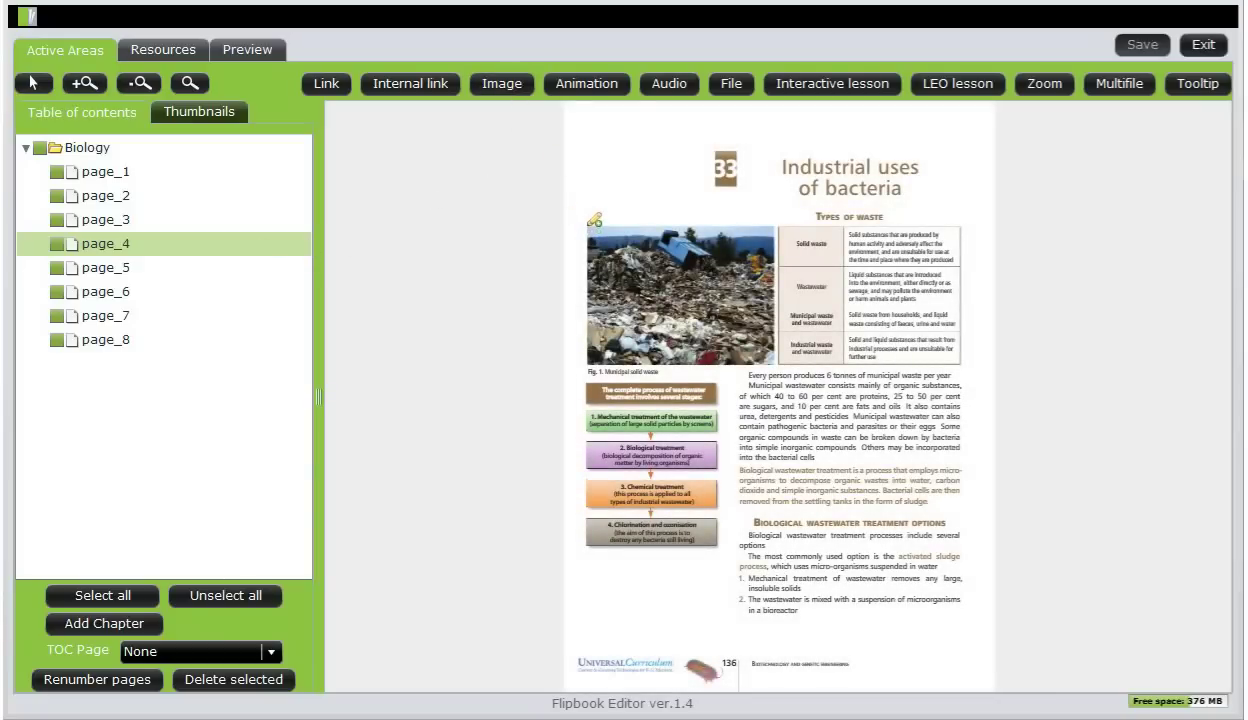
pyautogui.moveTo(588, 225); pyautogui.dragTo(784, 361)
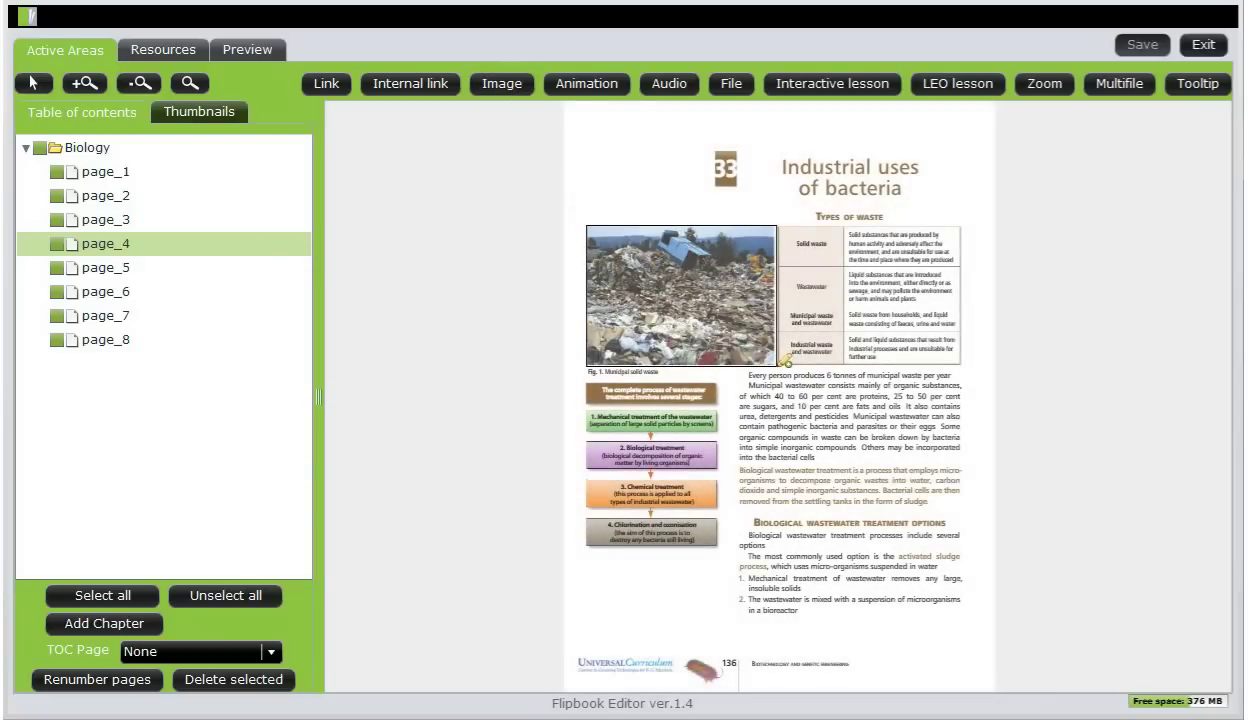
pyautogui.doubleClick(719, 295)
pyautogui.click(785, 299)
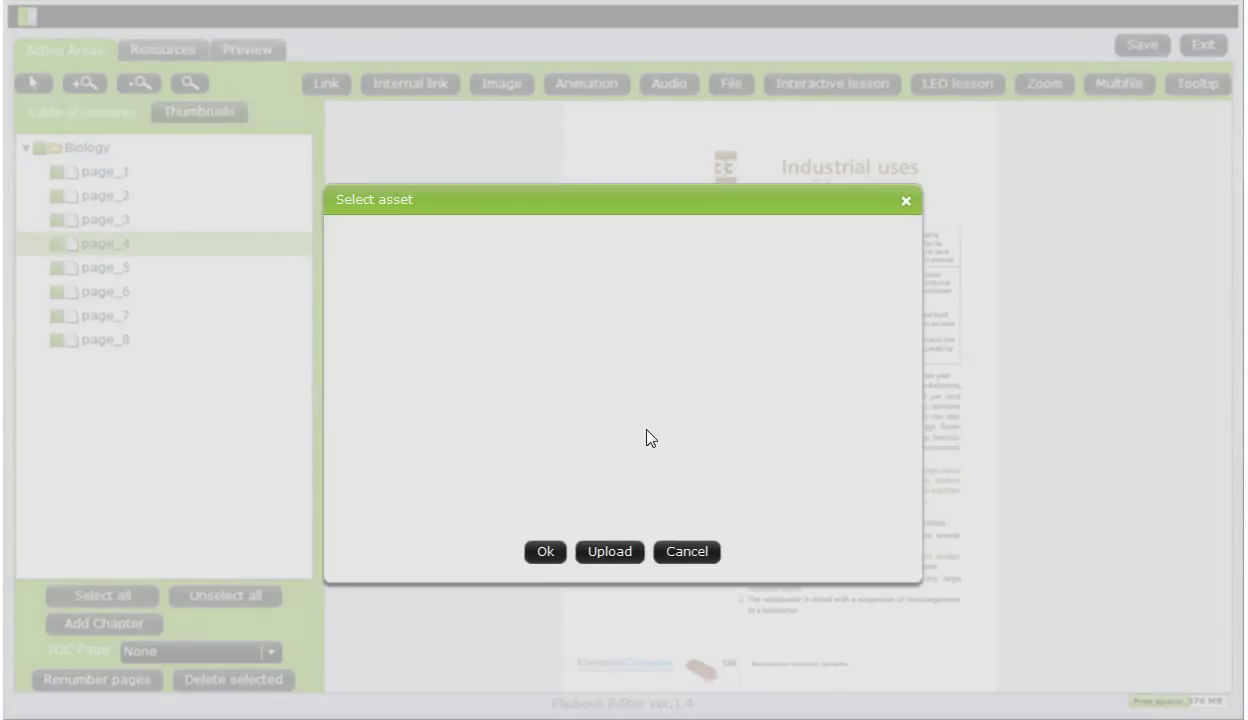
pyautogui.click(632, 550)
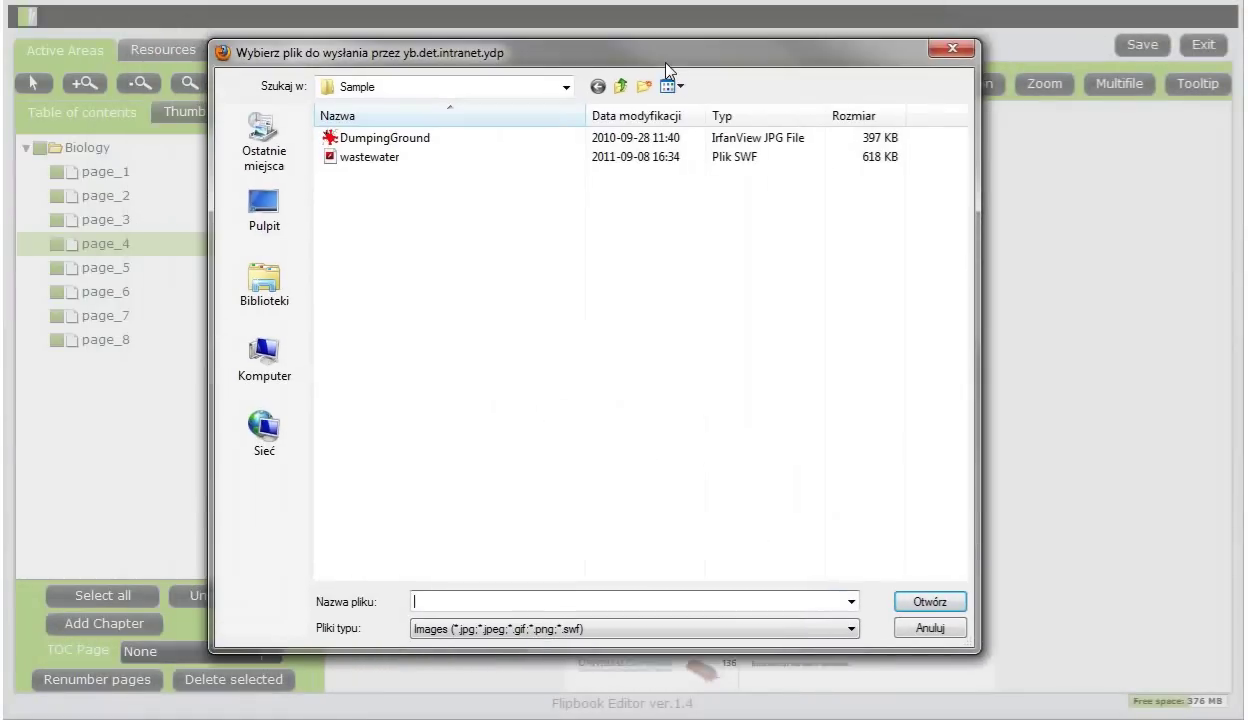
pyautogui.doubleClick(432, 137)
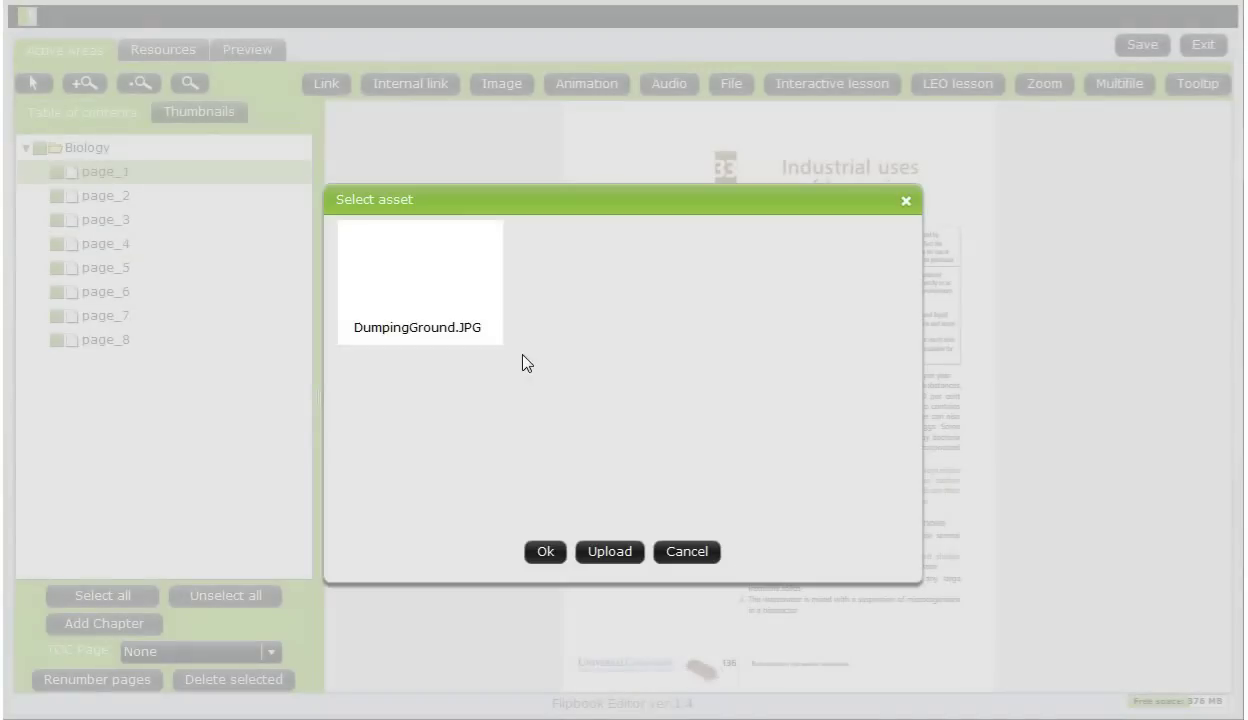
pyautogui.click(465, 325)
# - Title the image area 'Dumping ground' with the tooltip 'Click here to enlarge'
pyautogui.click(545, 553)
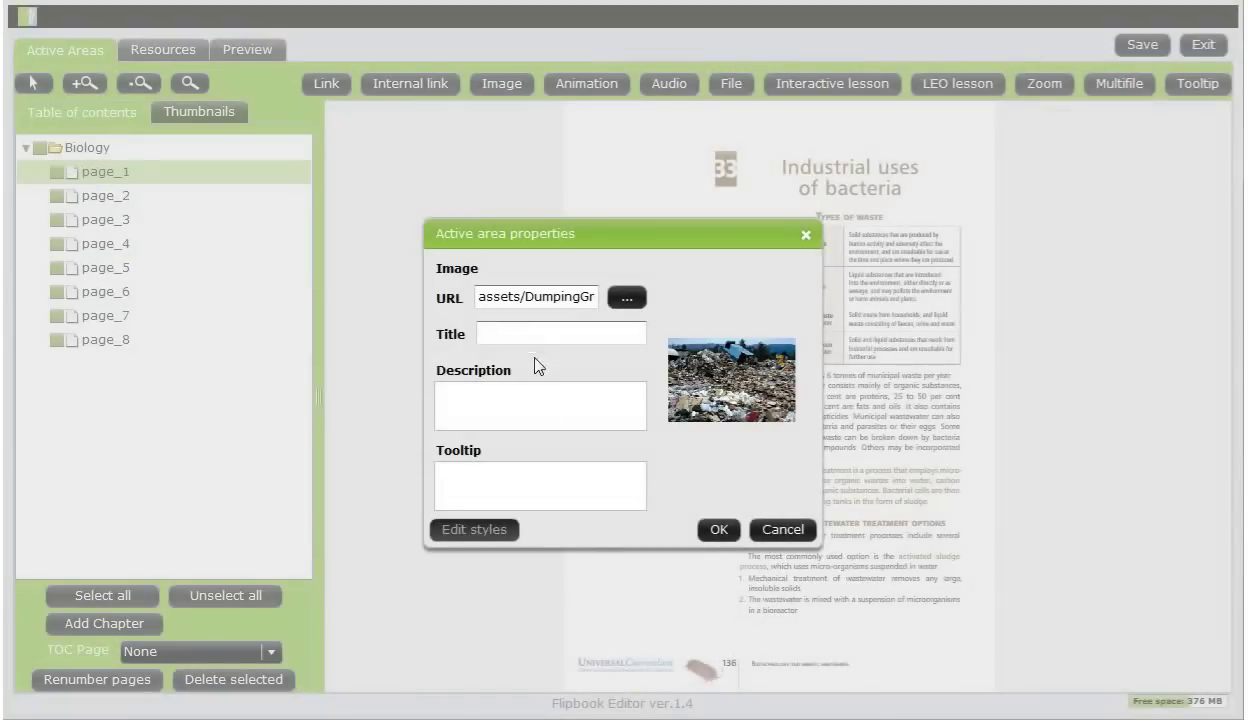
pyautogui.click(523, 331)
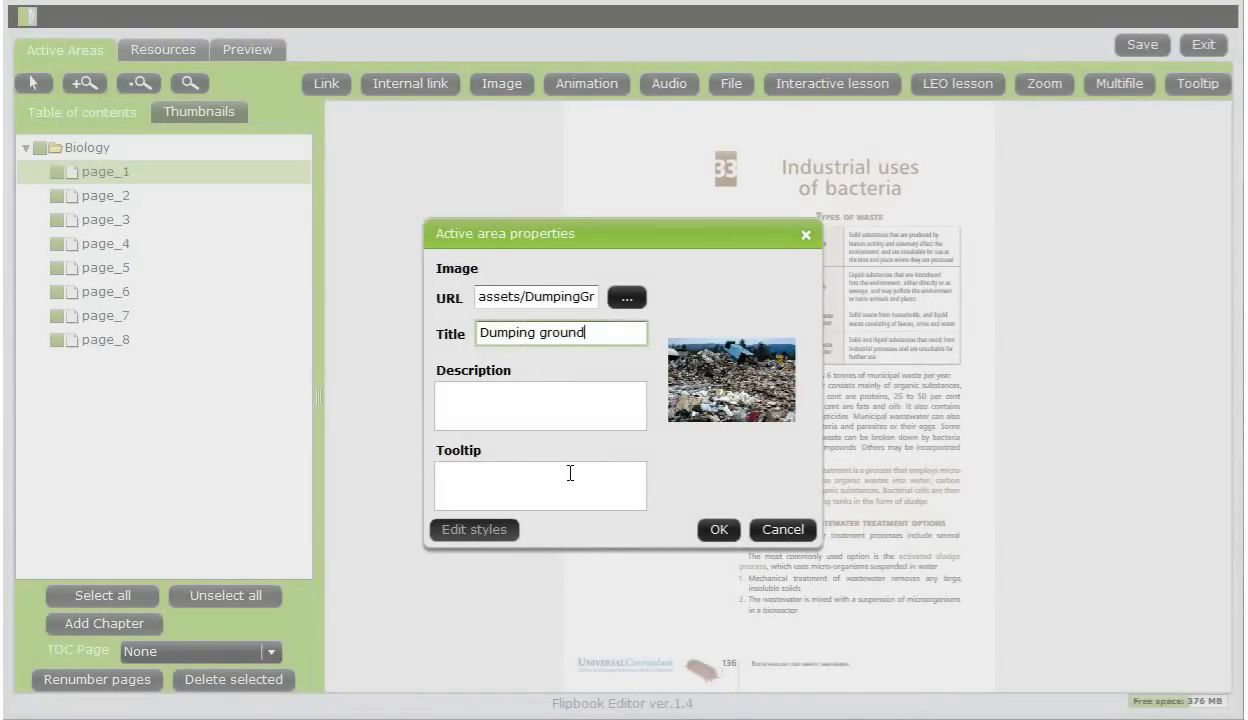
pyautogui.click(570, 473)
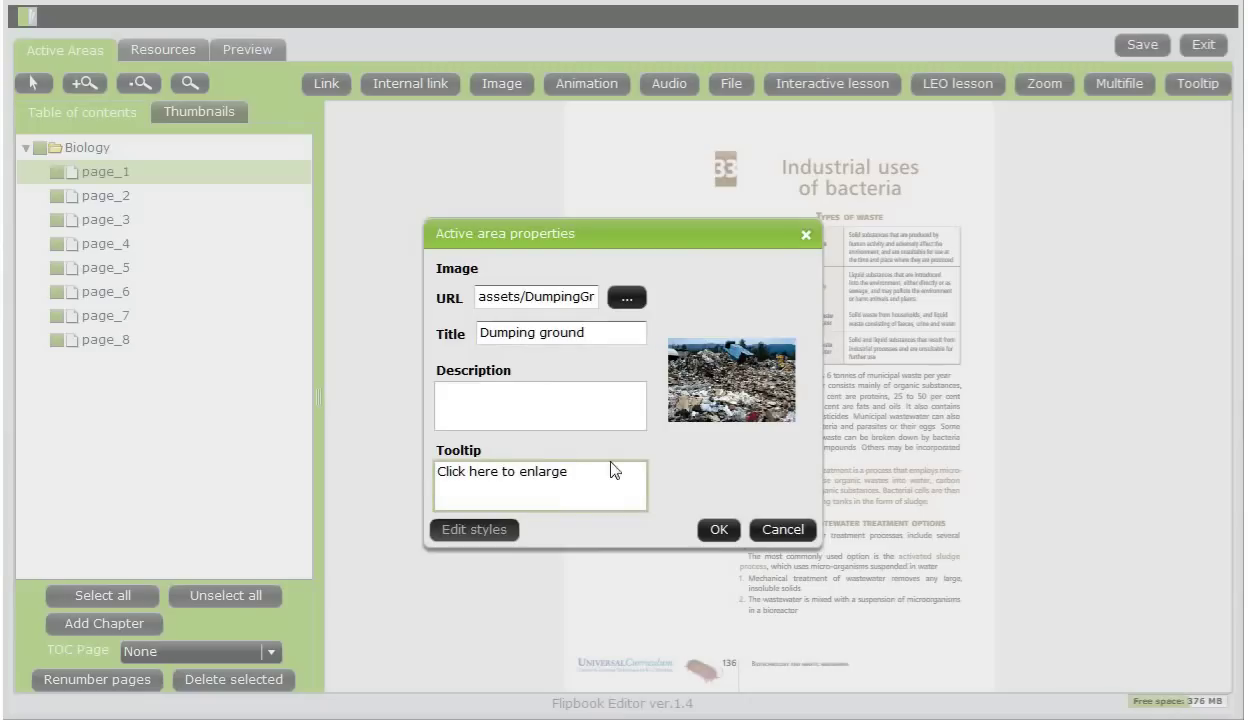
pyautogui.click(735, 541)
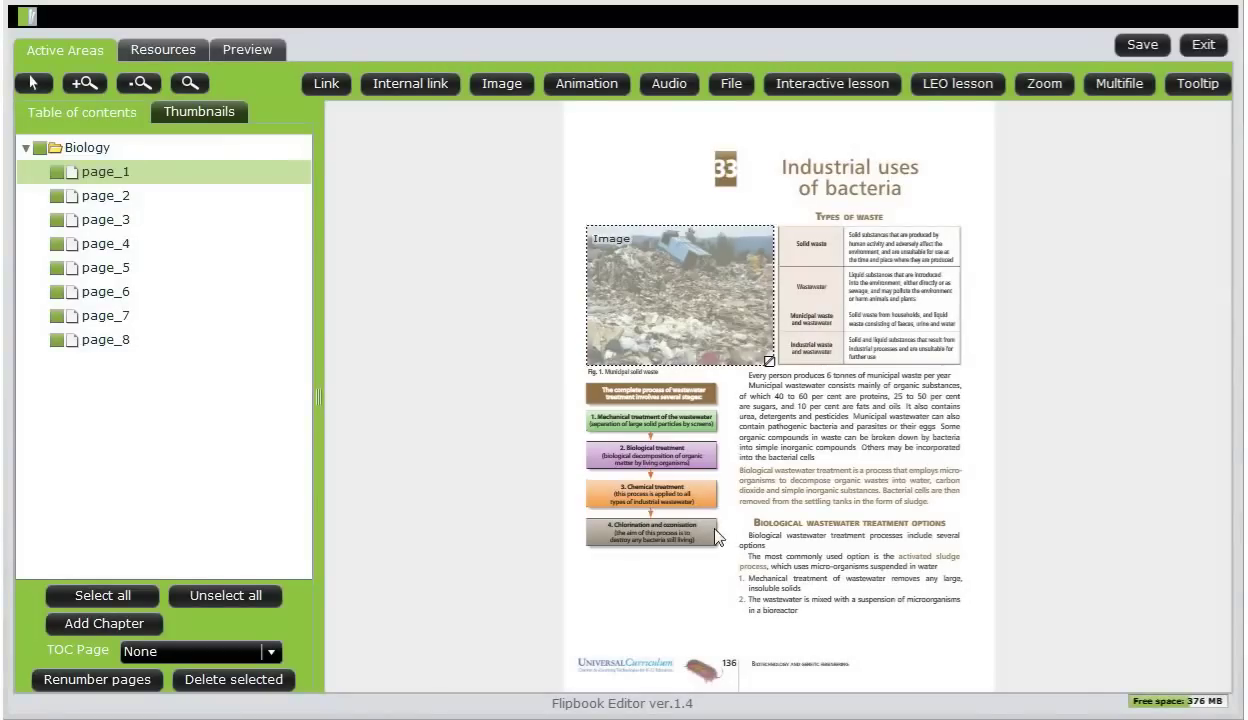
# - On page_5, draw an animation area over the activated-sludge figure using uploaded wastewater.swf
pyautogui.click(241, 270)
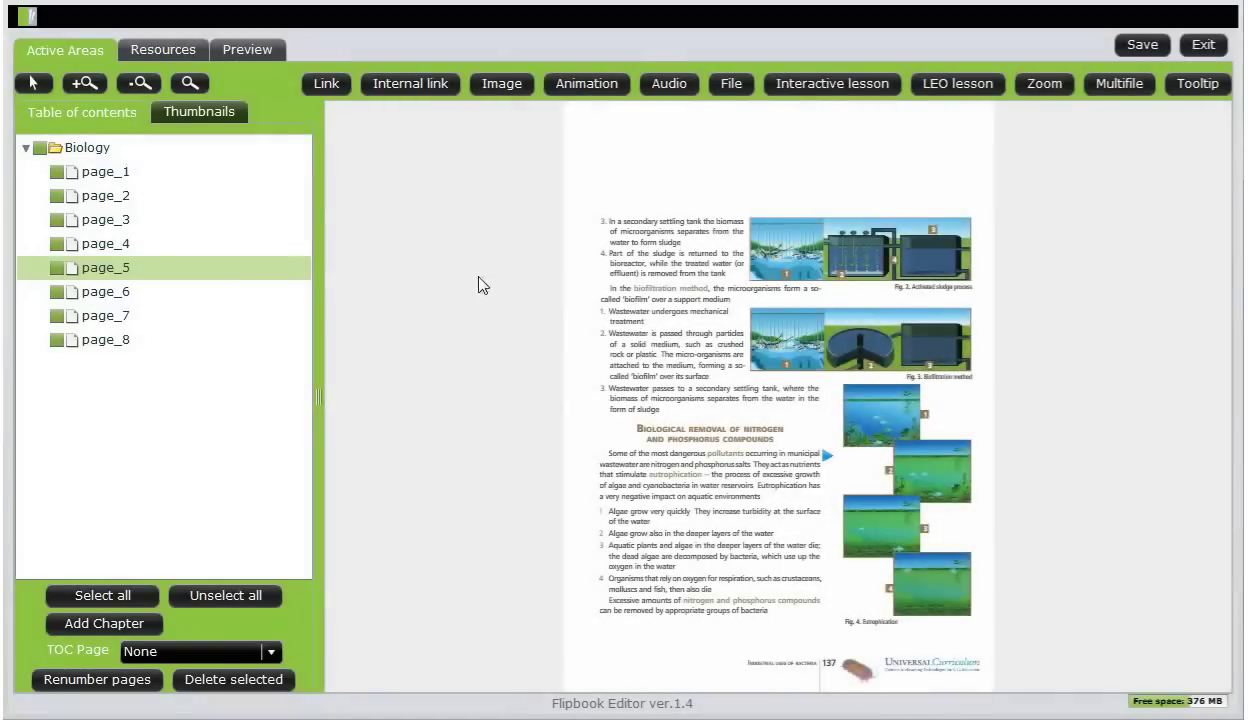
pyautogui.click(595, 88)
pyautogui.moveTo(748, 216); pyautogui.dragTo(970, 284)
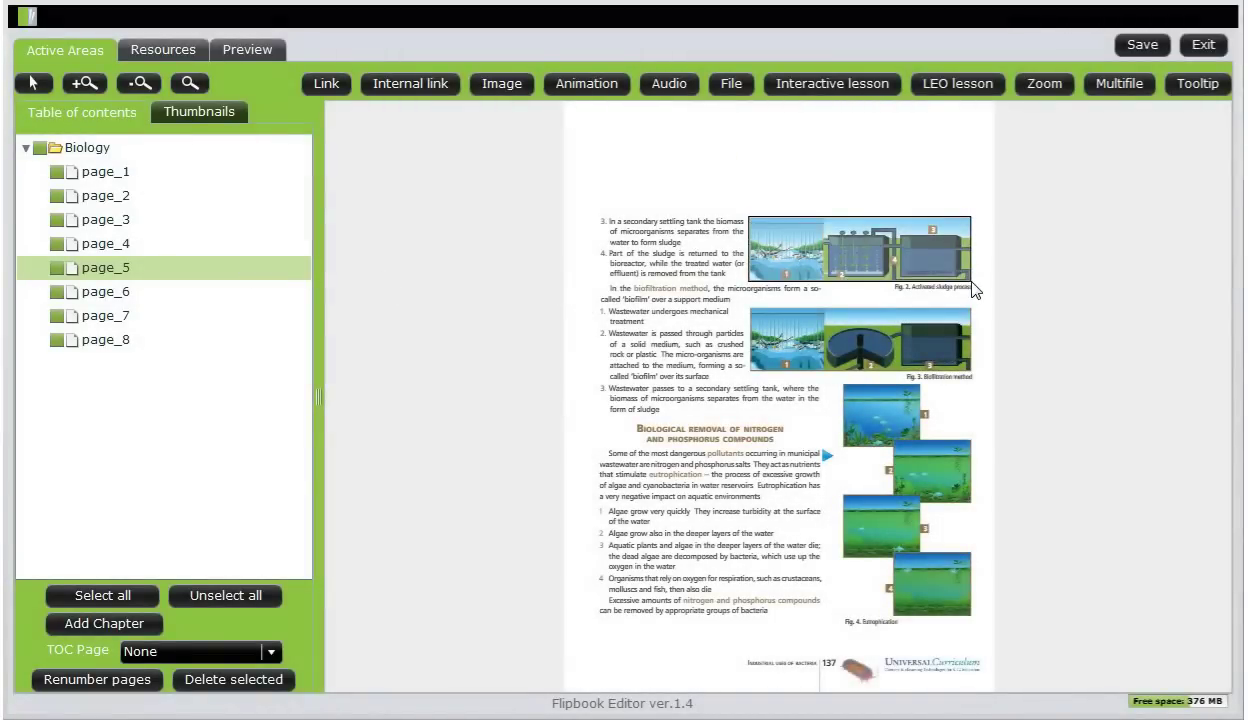
pyautogui.doubleClick(920, 250)
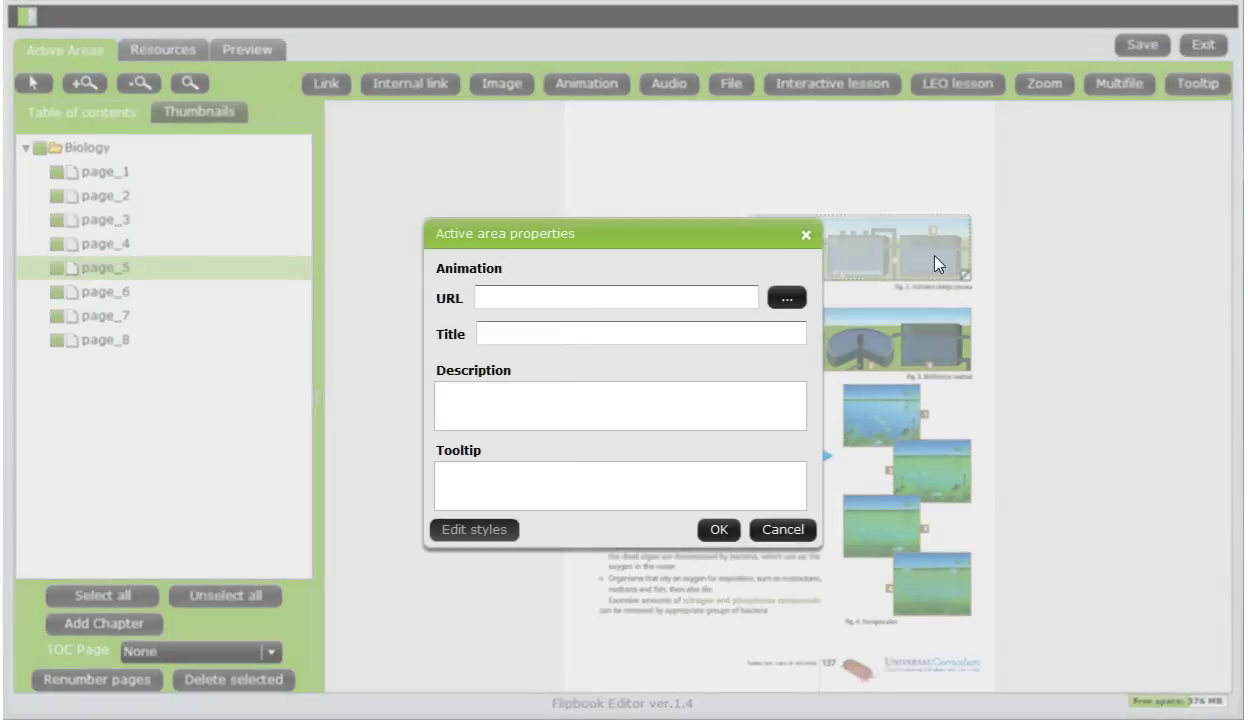
pyautogui.click(790, 297)
pyautogui.click(620, 550)
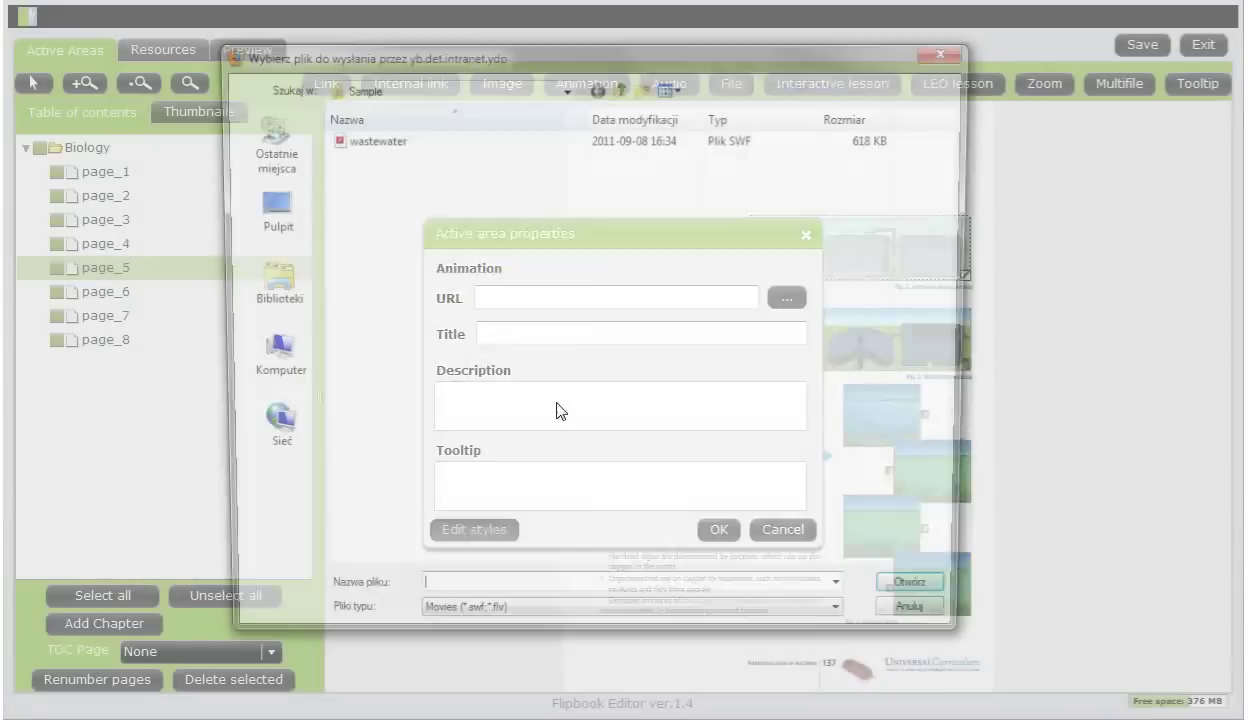
pyautogui.doubleClick(388, 149)
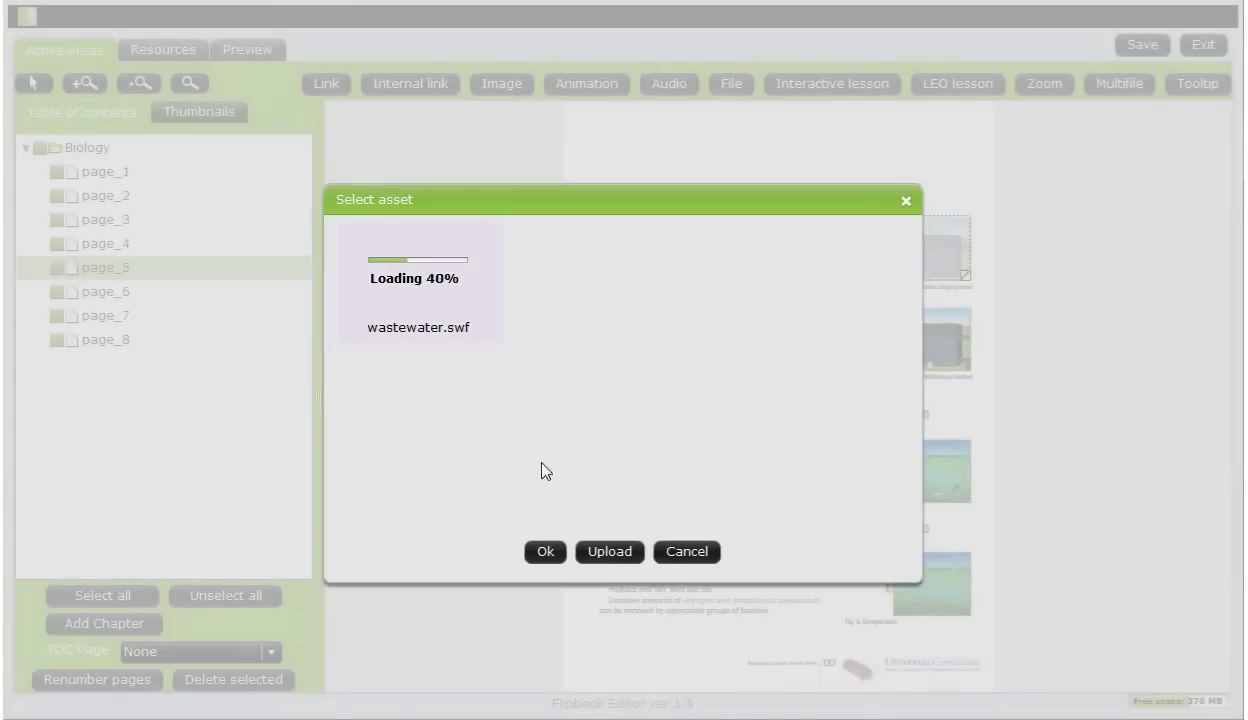
pyautogui.click(546, 552)
# - Title the animation 'Removal of compounds from wastewater' with tooltip 'Cleaning up wastewater'
pyautogui.click(555, 334)
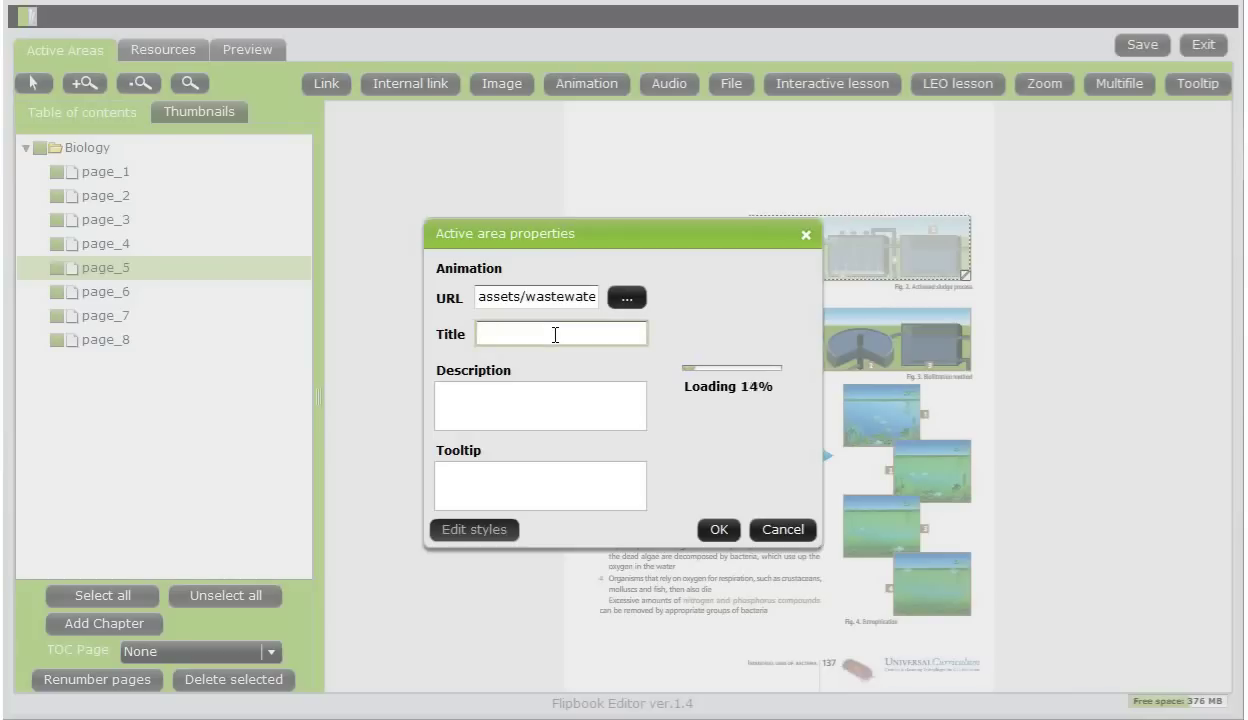
pyautogui.write('Removal of')
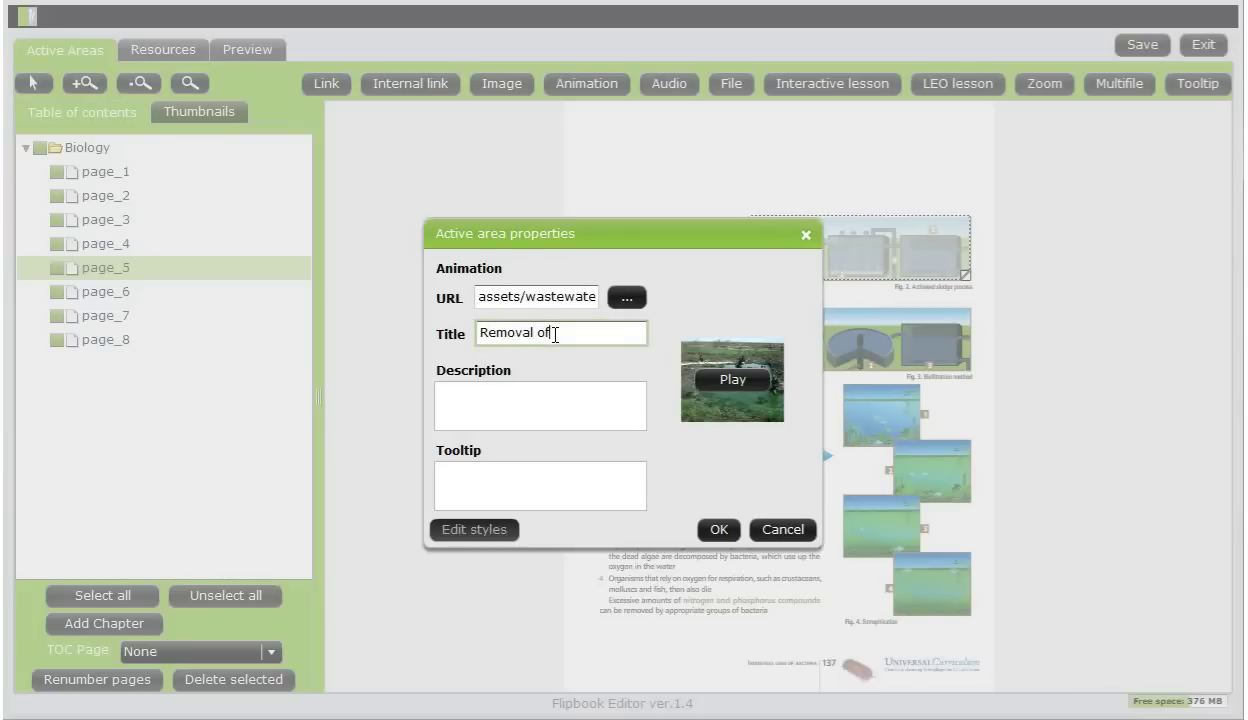
pyautogui.write(' compound')
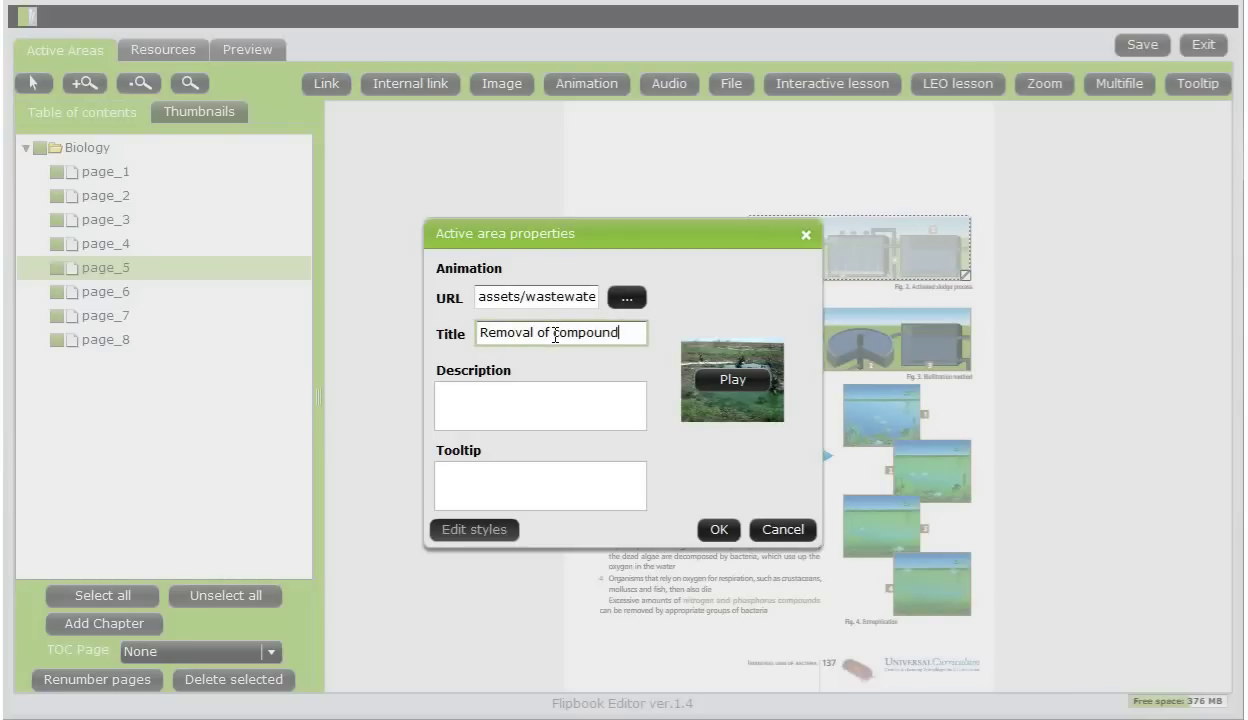
pyautogui.write('s from waste')
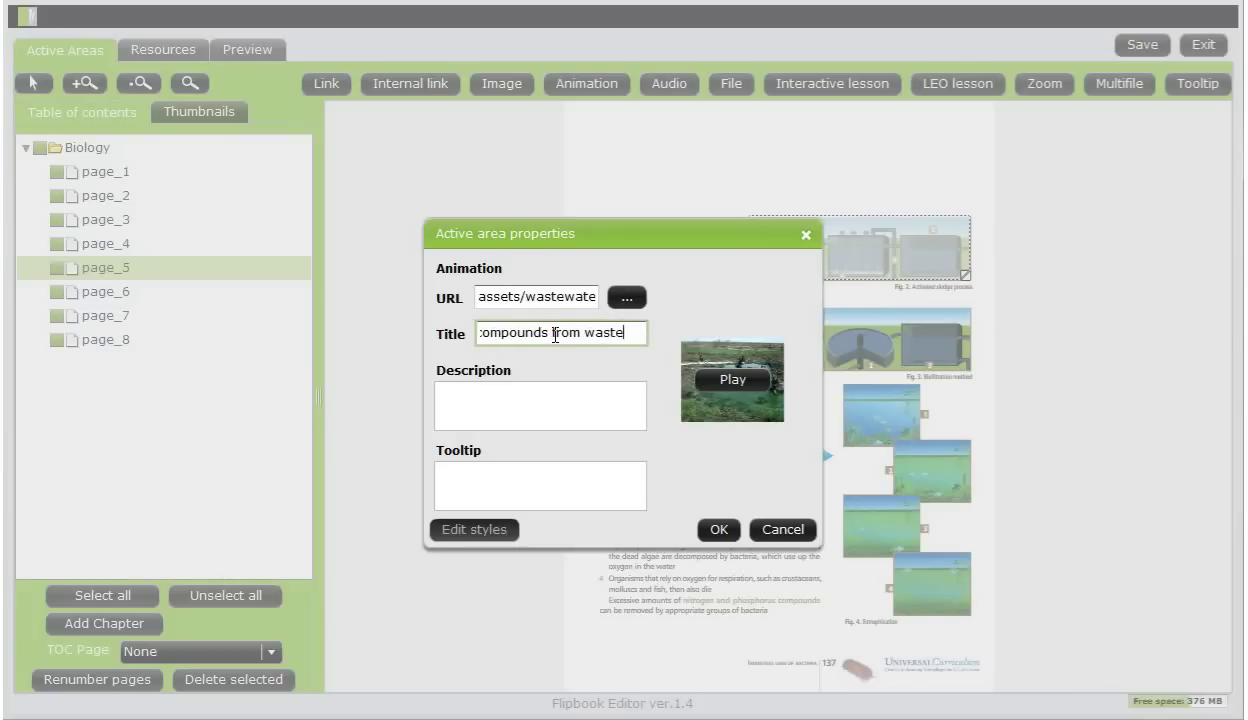
pyautogui.write('water')
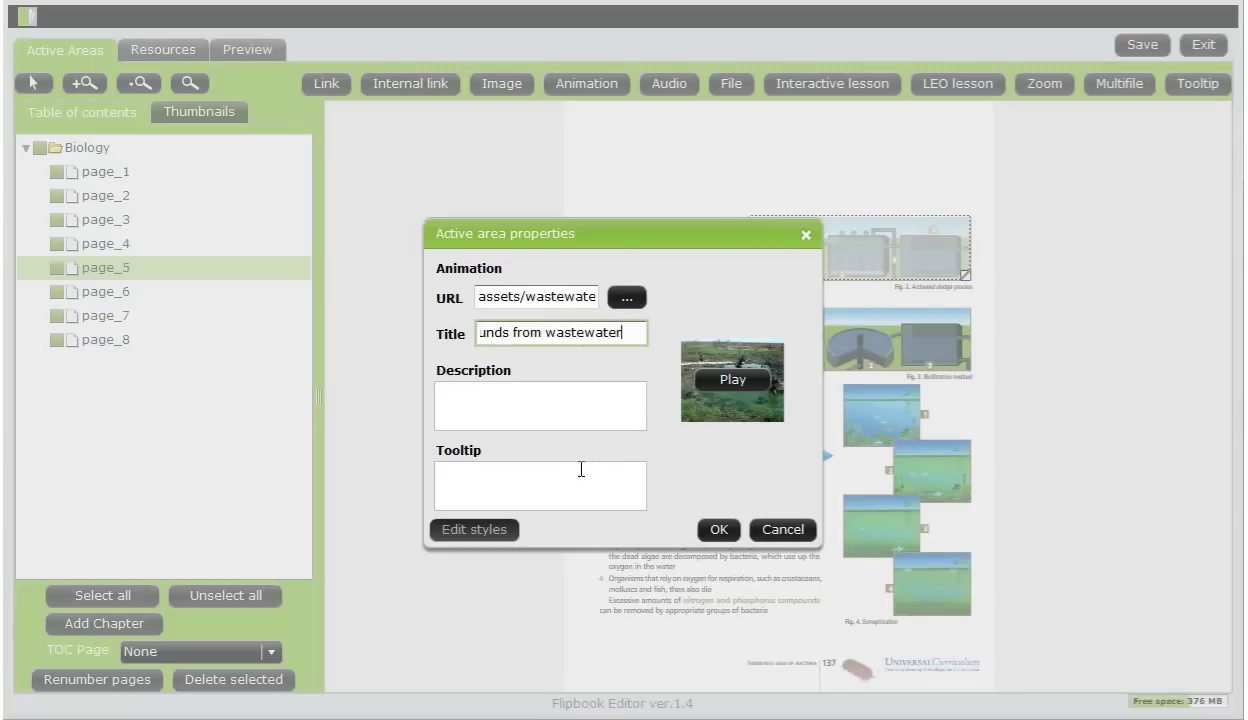
pyautogui.click(581, 474)
pyautogui.write('Cleani')
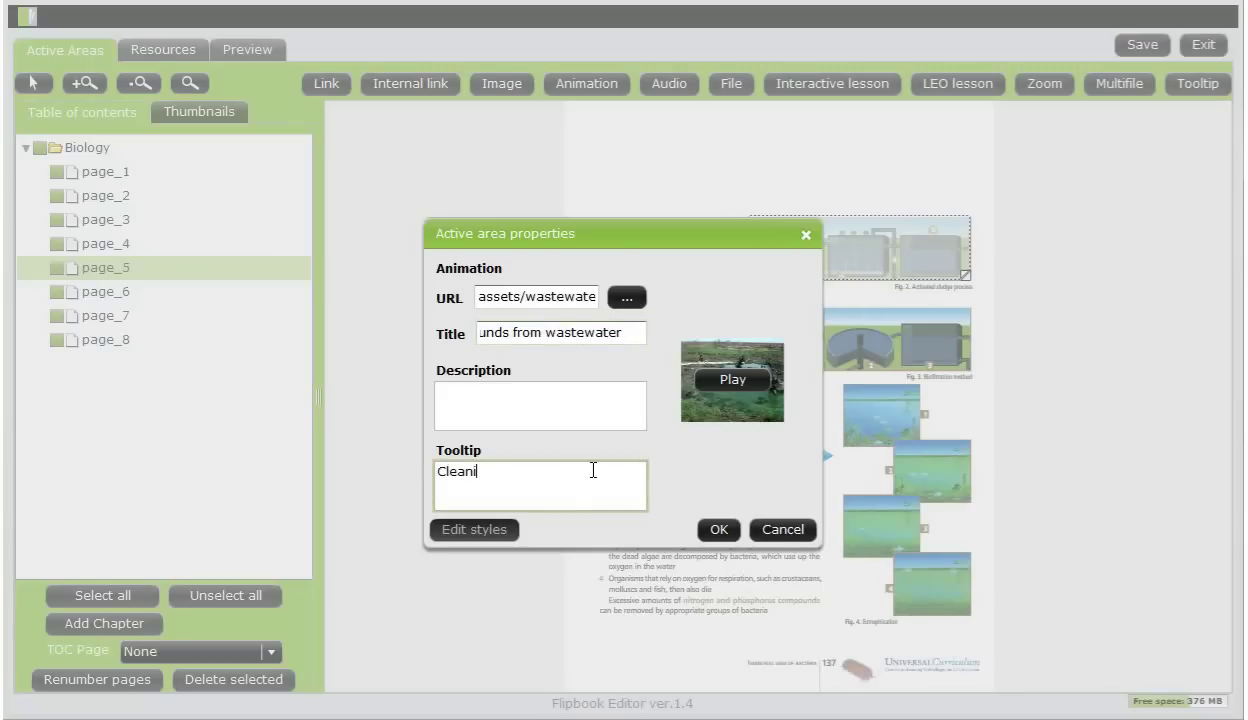
pyautogui.write('ng up wastewater')
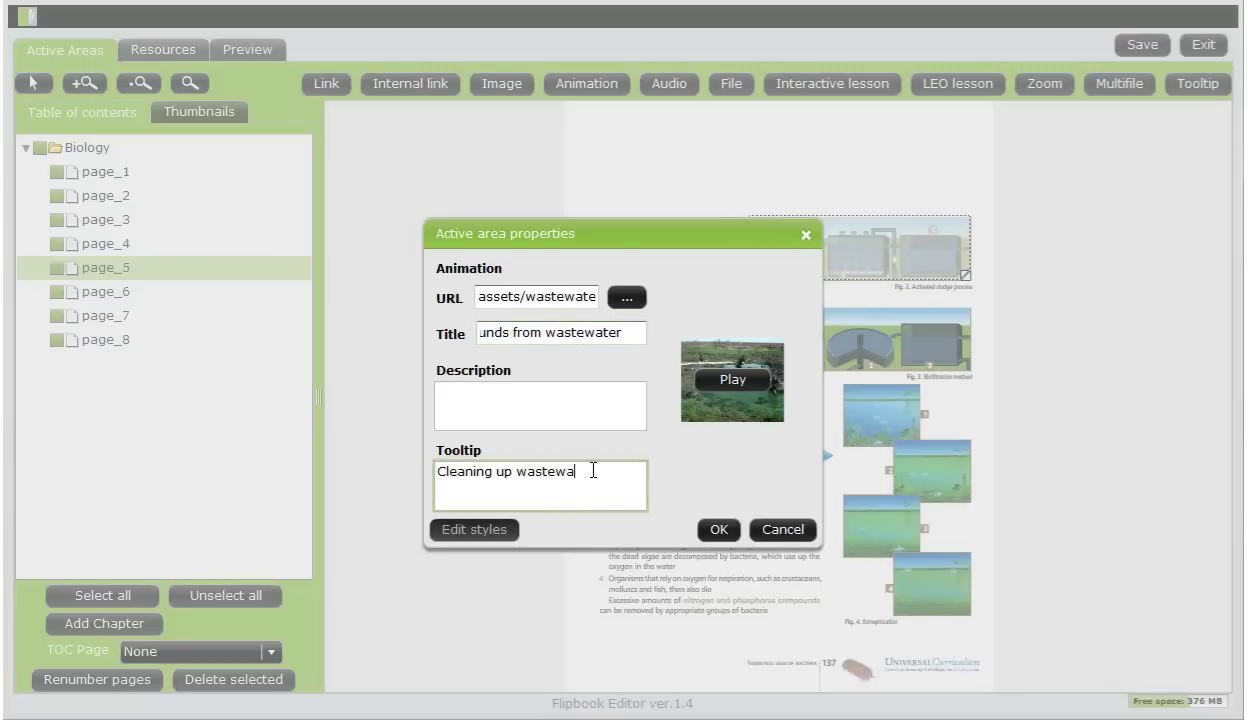
pyautogui.click(717, 529)
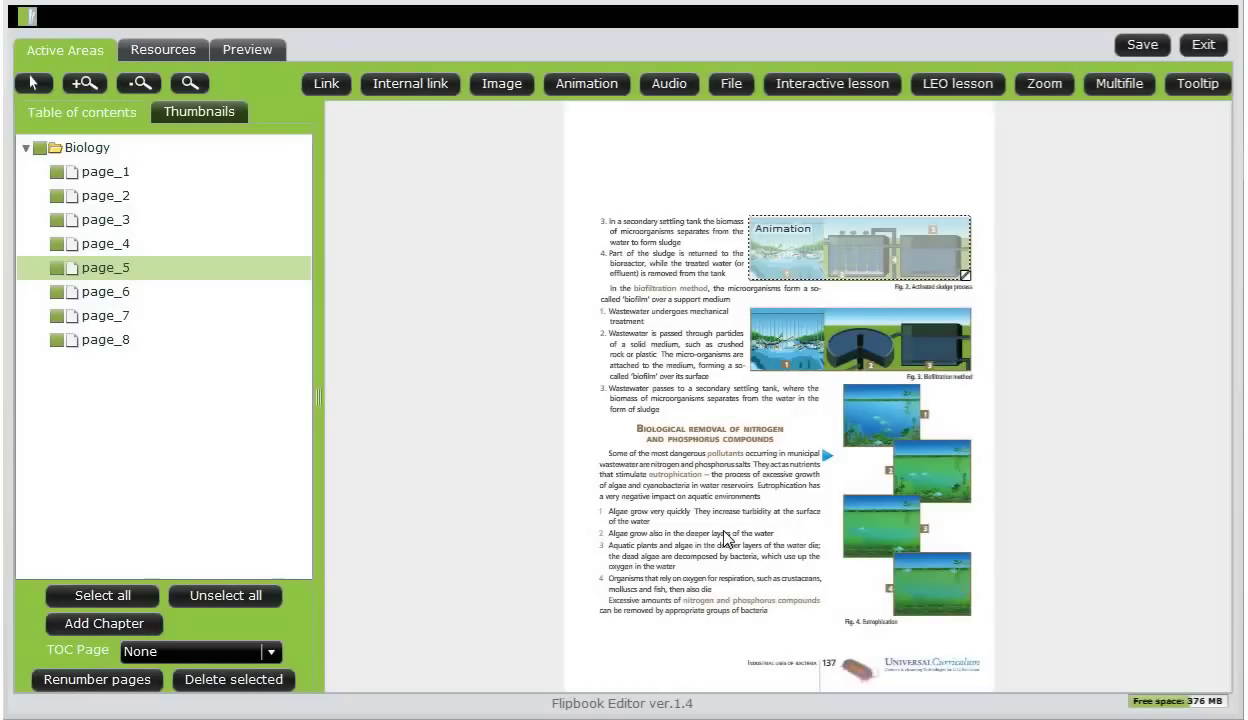
# - Review the uploaded resources, then preview the flipbook and turn to the next spread
pyautogui.click(189, 52)
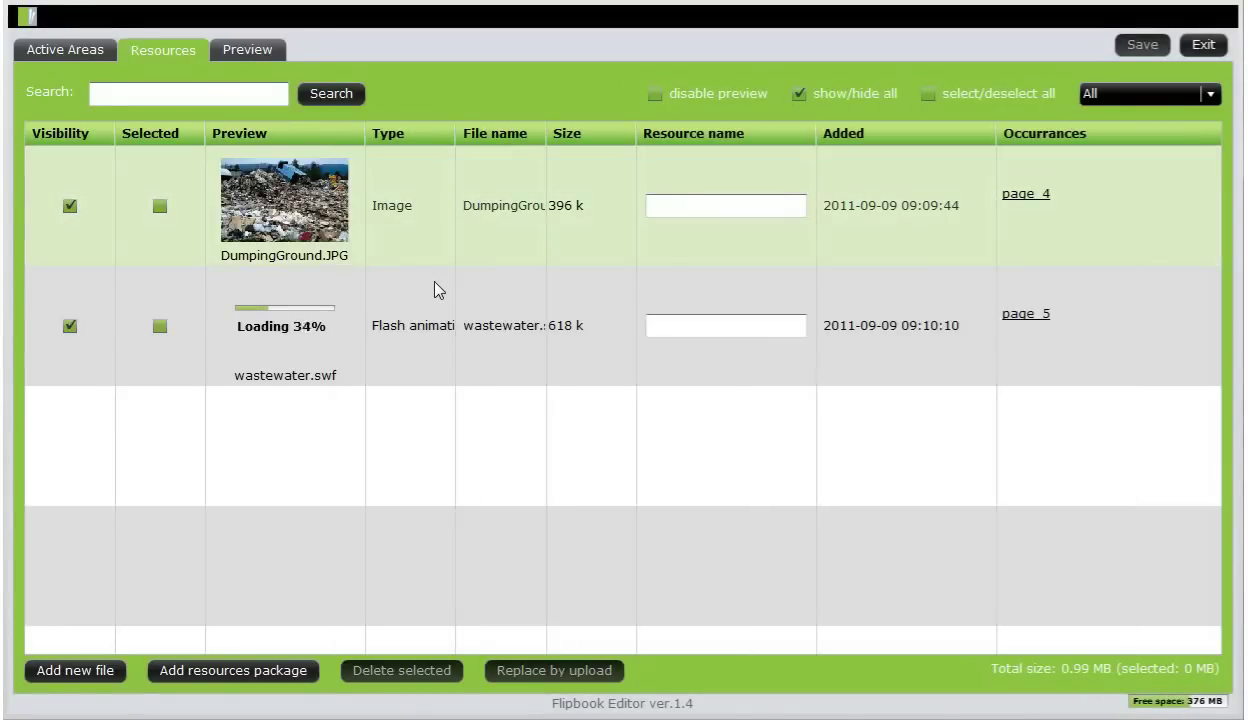
pyautogui.click(252, 51)
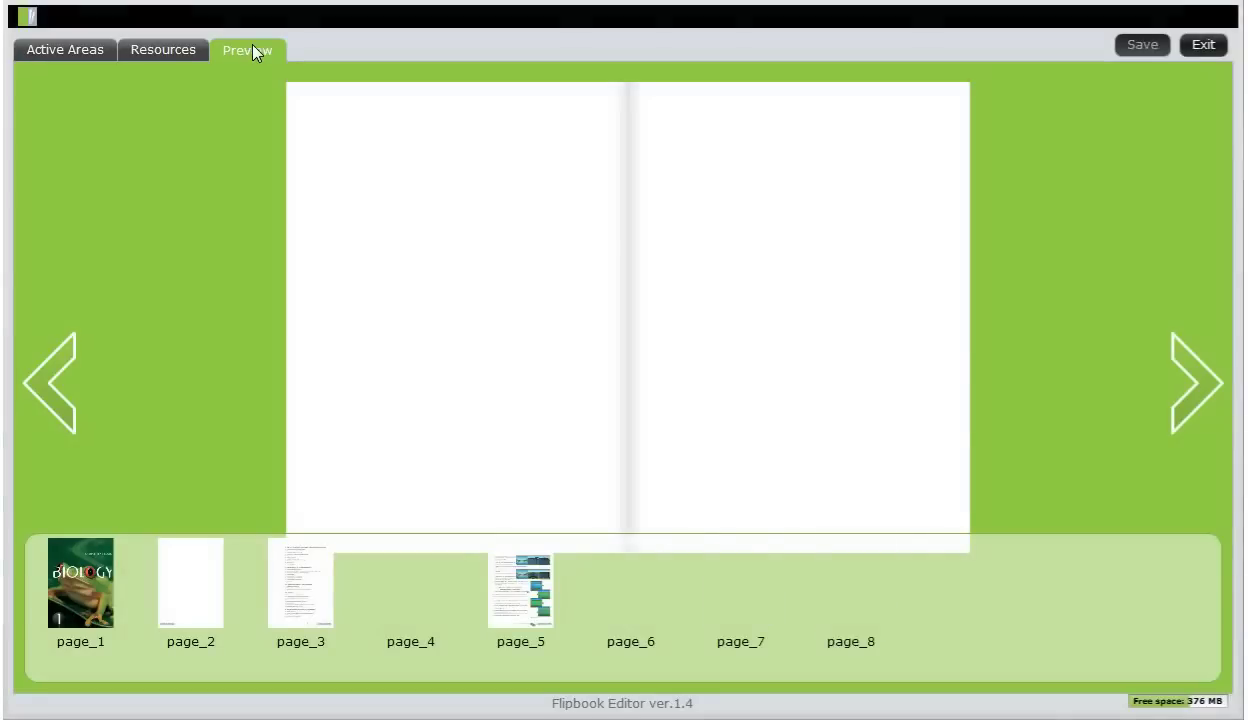
pyautogui.click(1197, 383)
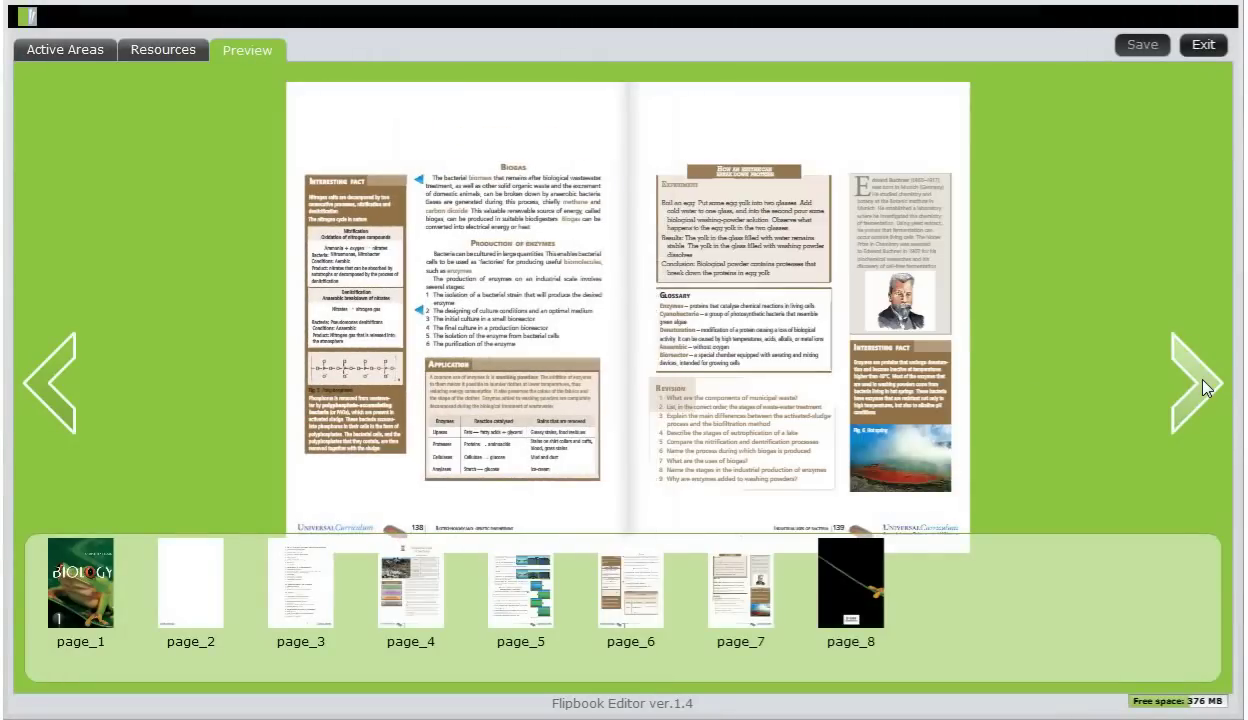
# - Exit the Flipbook Editor and page forward to the wastewater pages 136–137
pyautogui.click(1199, 45)
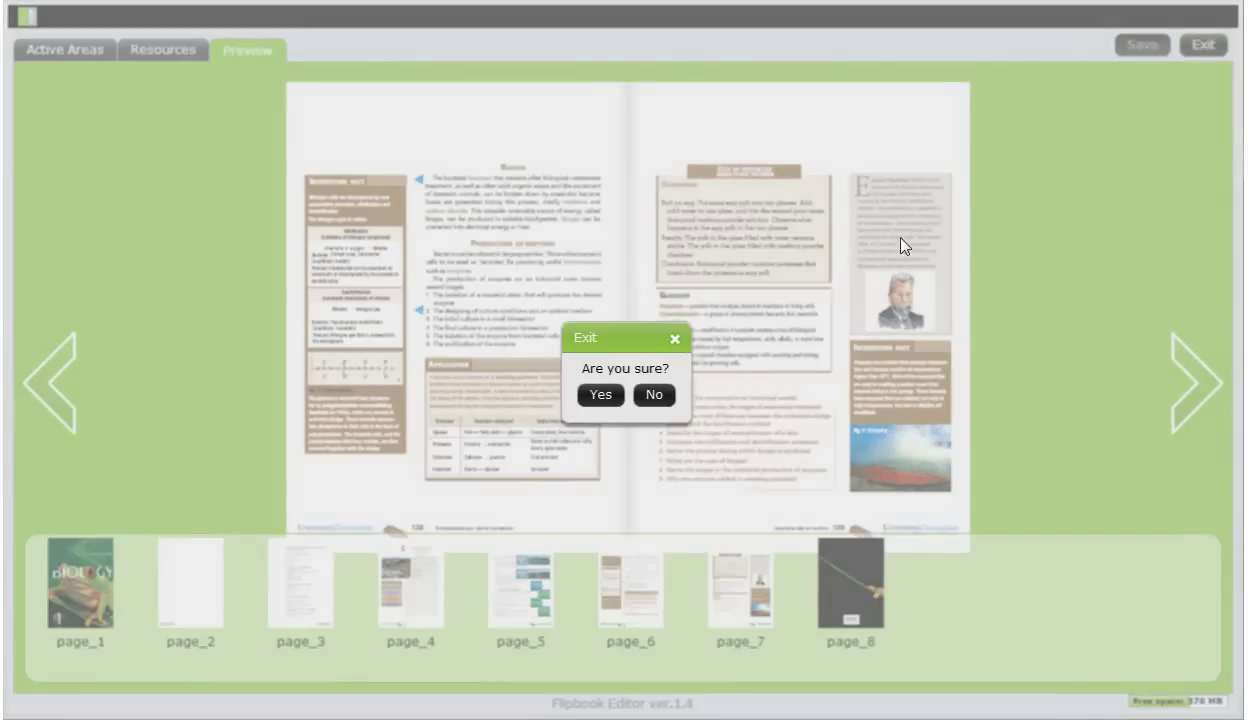
pyautogui.click(603, 396)
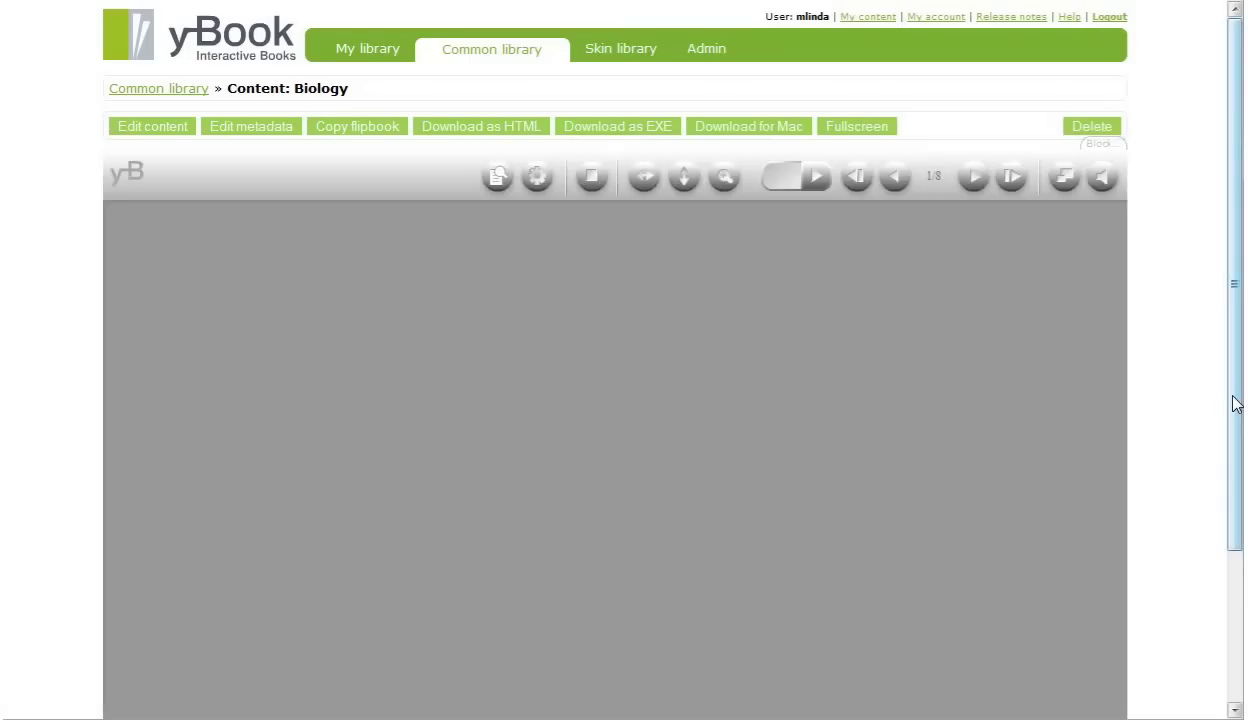
pyautogui.moveTo(1234, 404); pyautogui.dragTo(1237, 465)
pyautogui.click(975, 103)
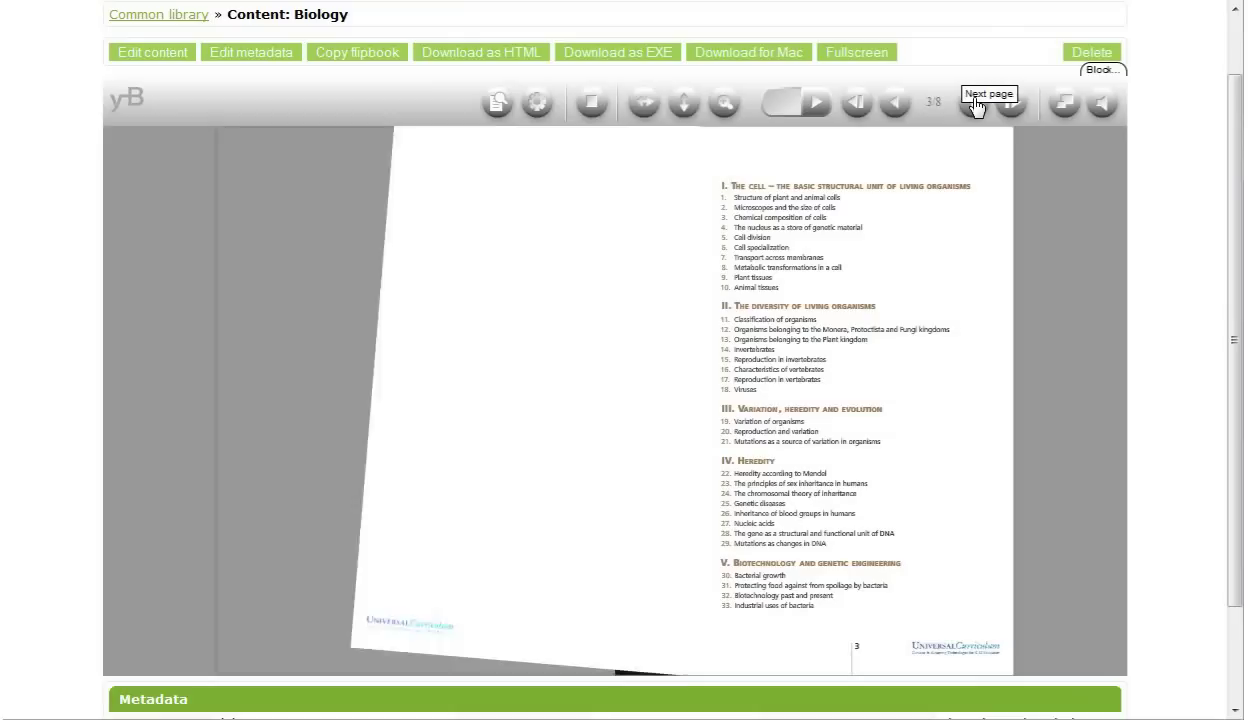
pyautogui.click(975, 103)
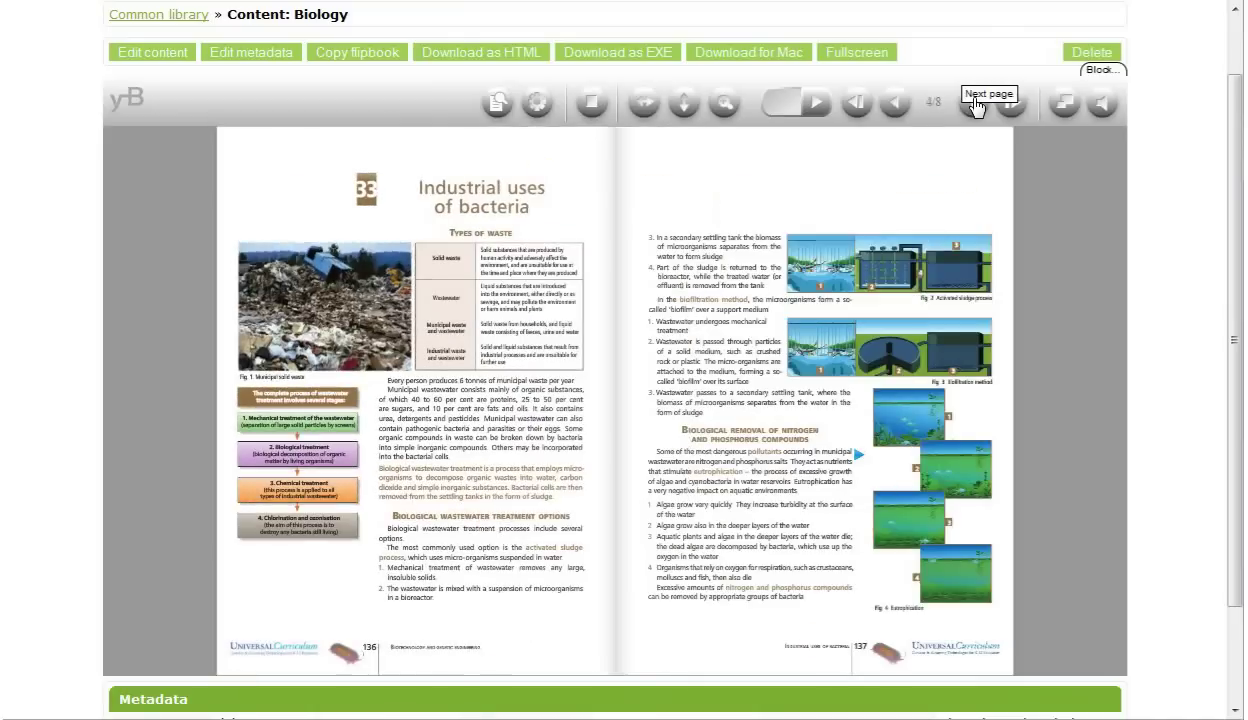
# - Test the hotspots: enlarge the dumping ground photo and play the wastewater animation
pyautogui.click(367, 320)
pyautogui.click(974, 148)
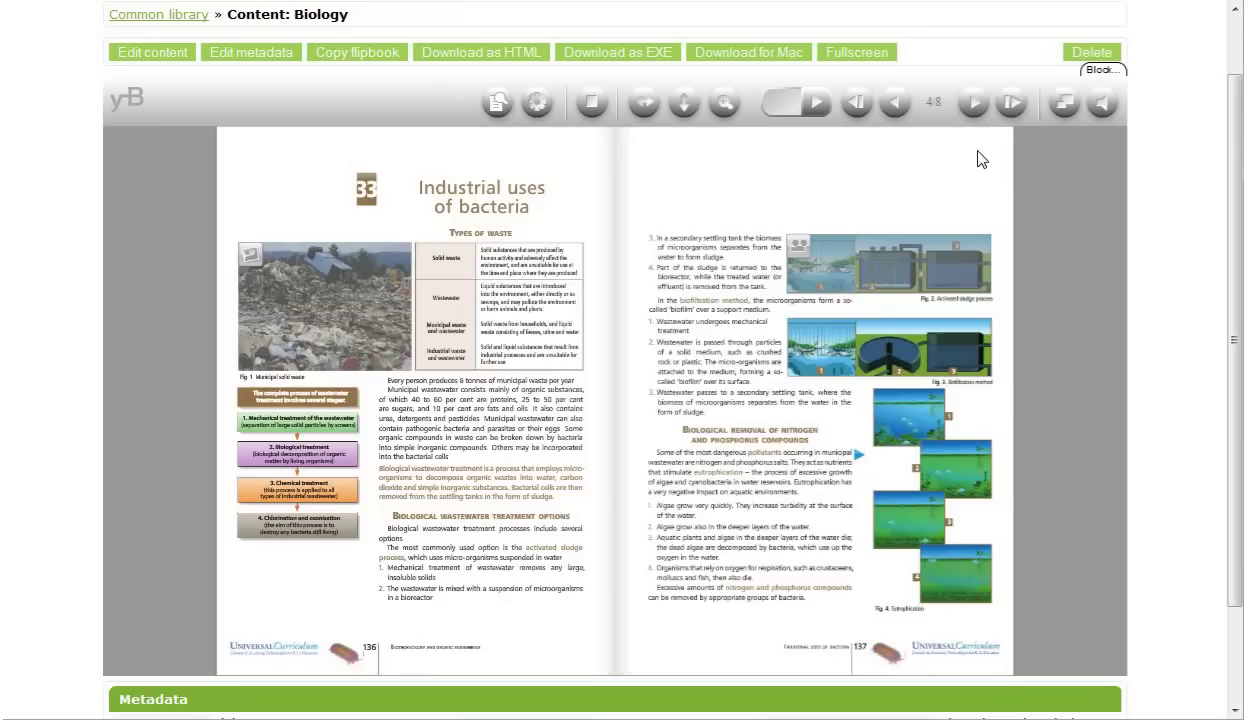
pyautogui.click(941, 267)
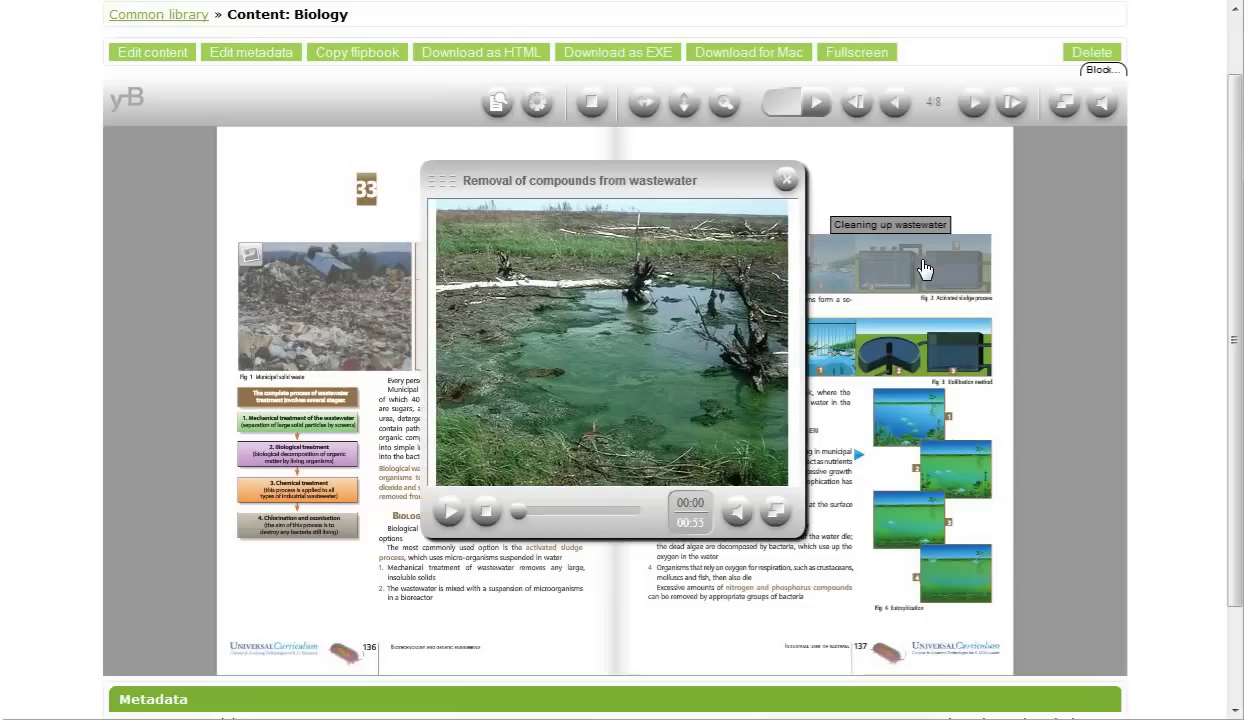
pyautogui.click(786, 182)
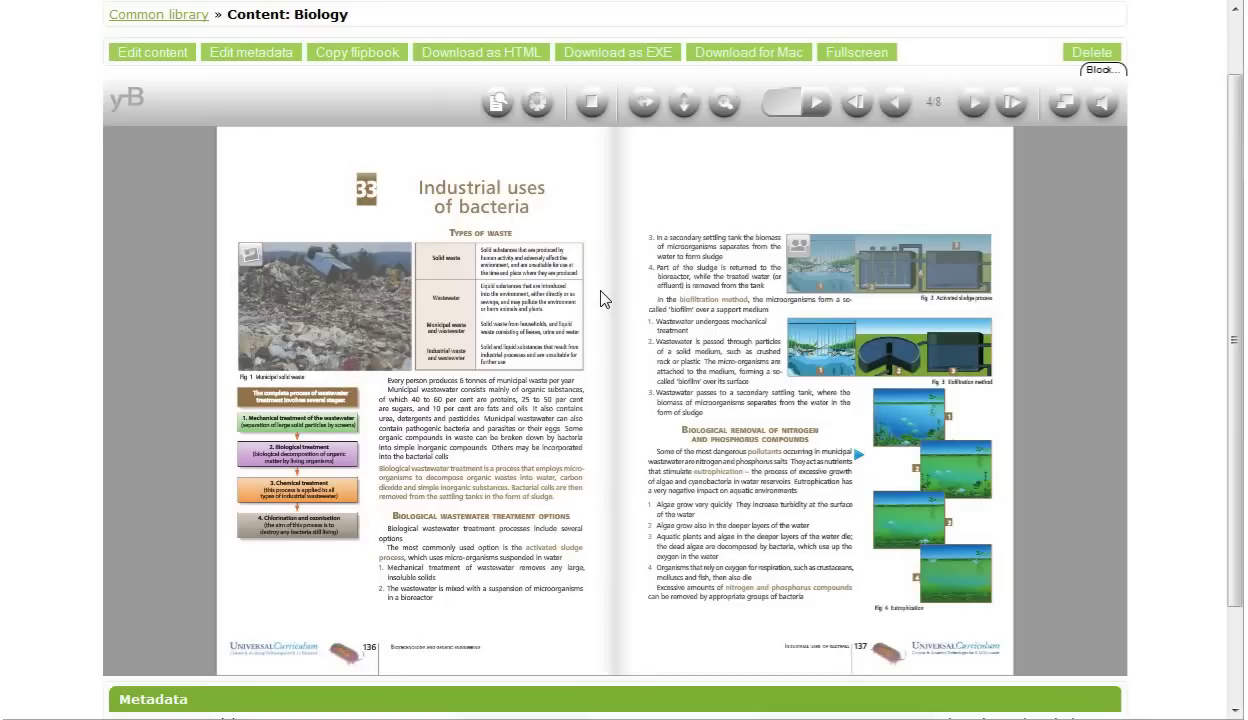
# - Switch the Biology flipbook's skin from Grey to LightGreen-Brown in its metadata and save
pyautogui.click(252, 51)
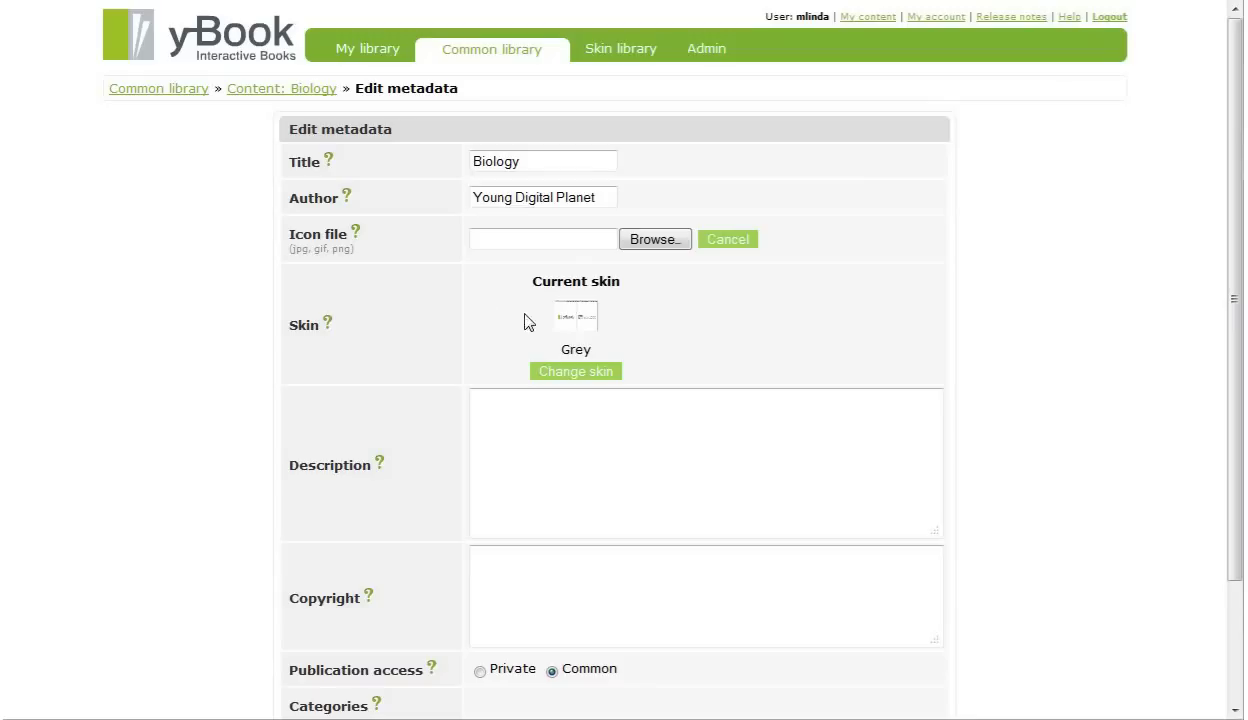
pyautogui.click(596, 378)
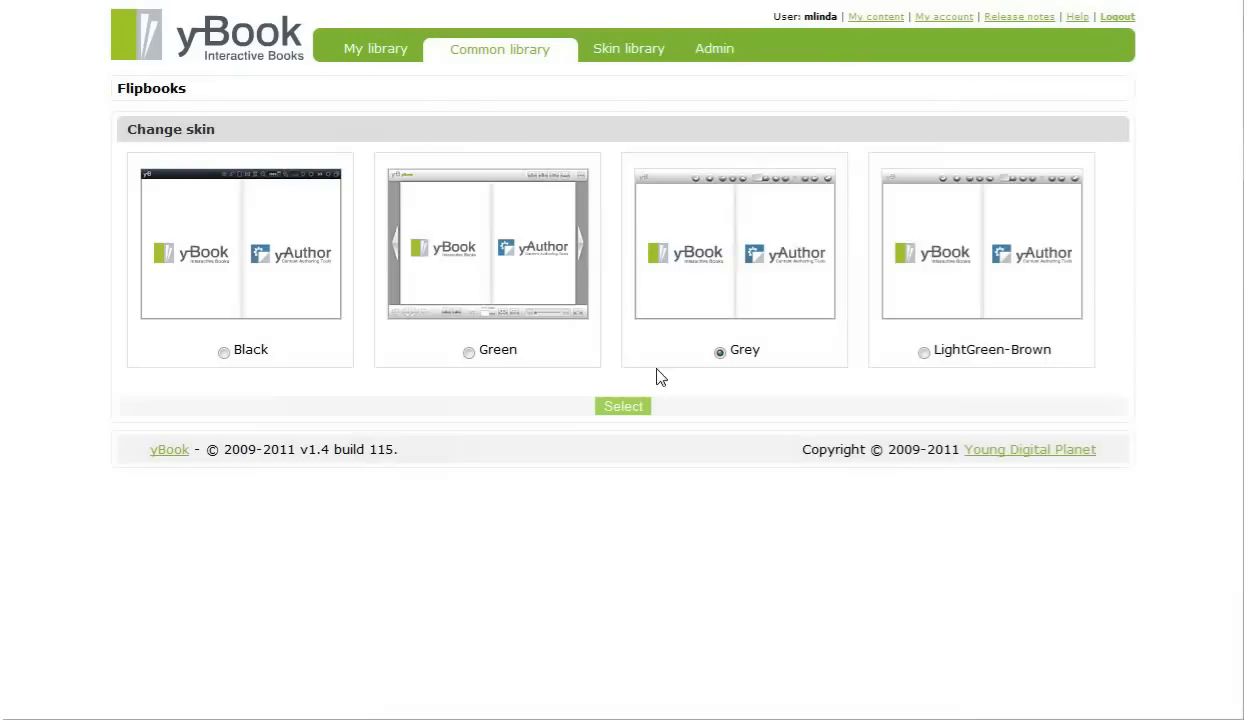
pyautogui.click(923, 352)
pyautogui.click(623, 408)
pyautogui.scroll(-3, 490, 488)
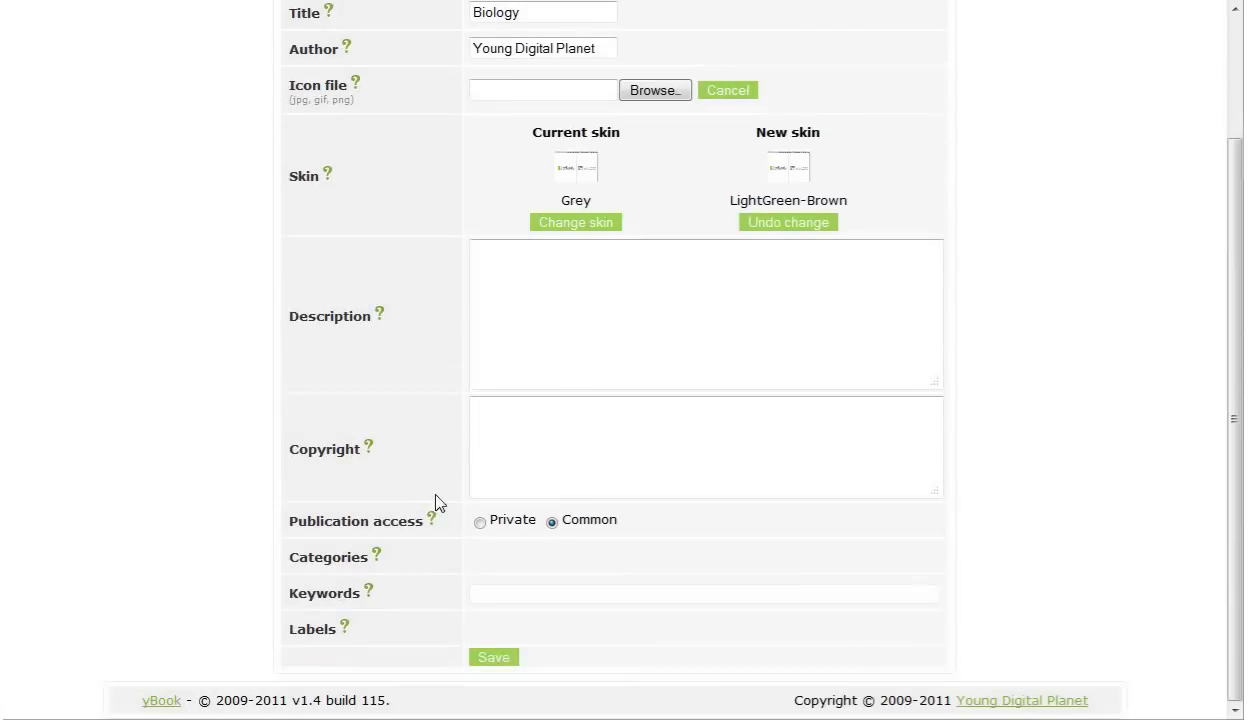
pyautogui.click(496, 658)
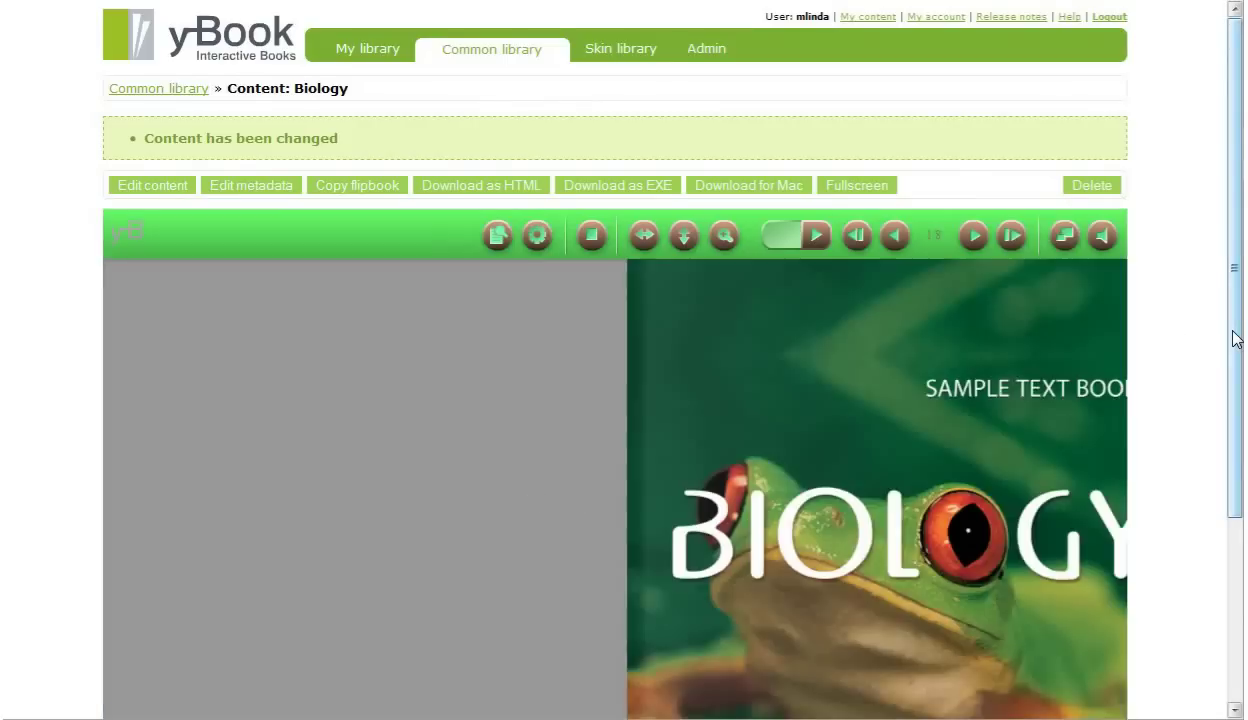
# - Page forward from the cover past the contents to the Industrial uses of bacteria spread, pages 136–137
pyautogui.moveTo(1237, 339); pyautogui.dragTo(1234, 446)
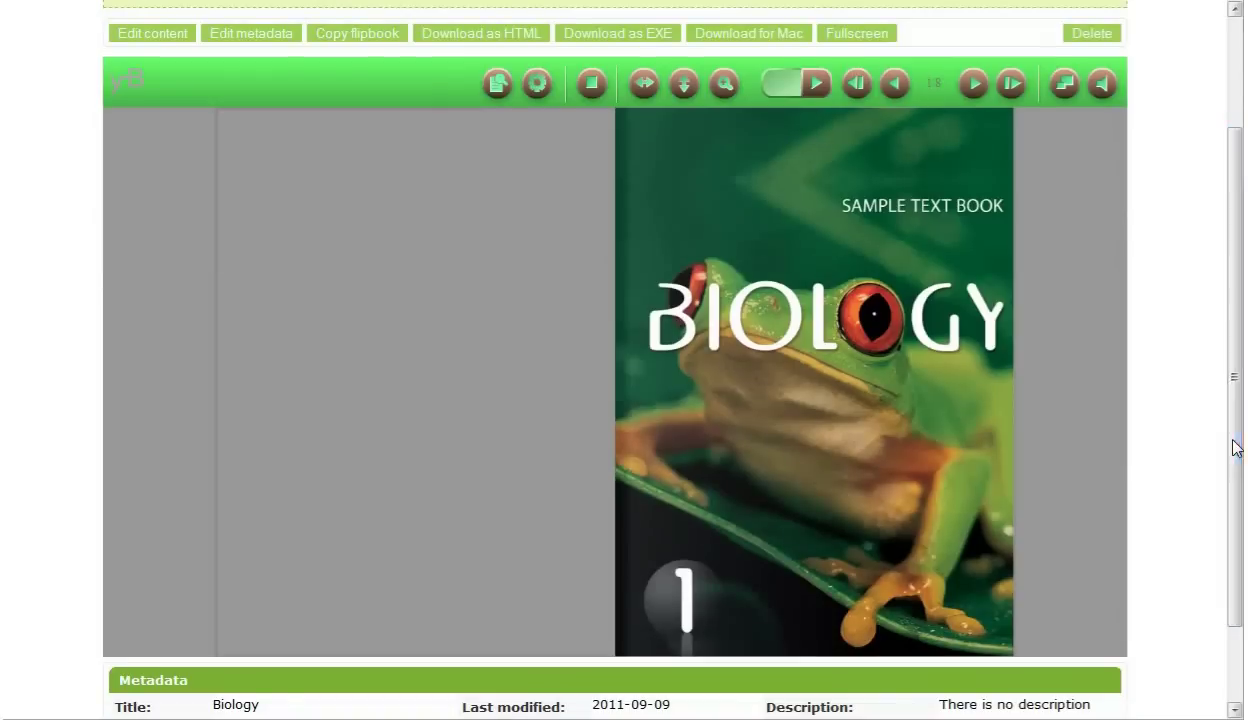
pyautogui.click(974, 83)
pyautogui.click(974, 83)
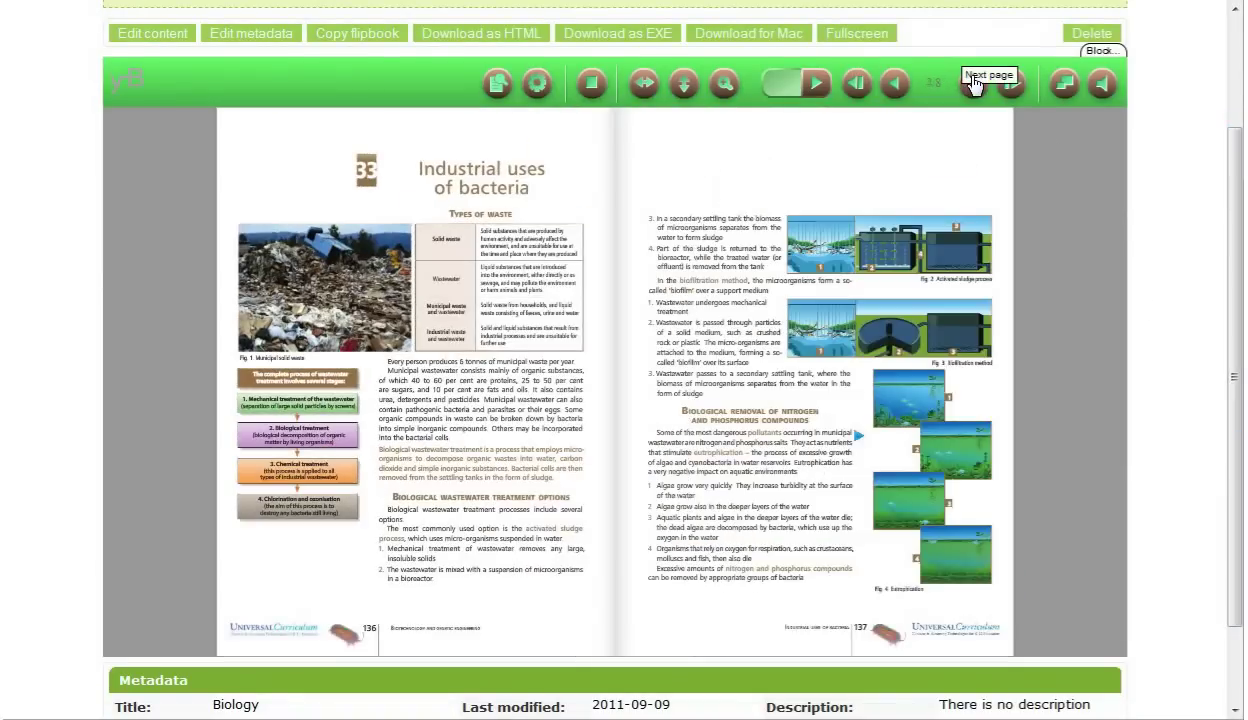